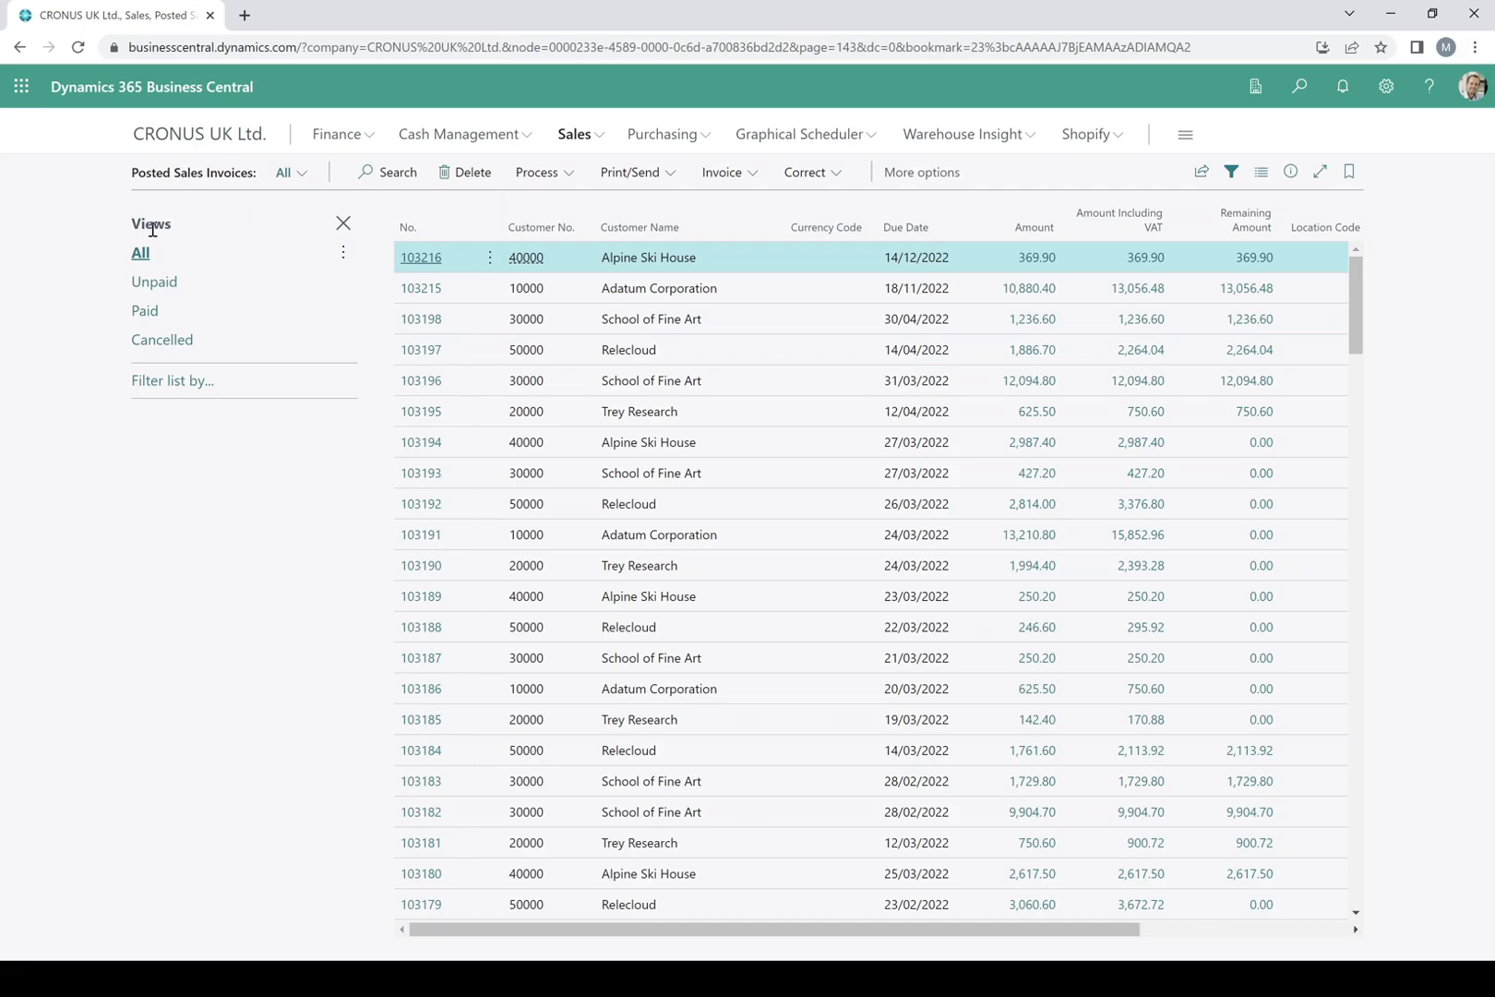
- Examine the Unpaid, Paid and Cancelled views of the posted sales invoices together with their filters
click(1233, 179)
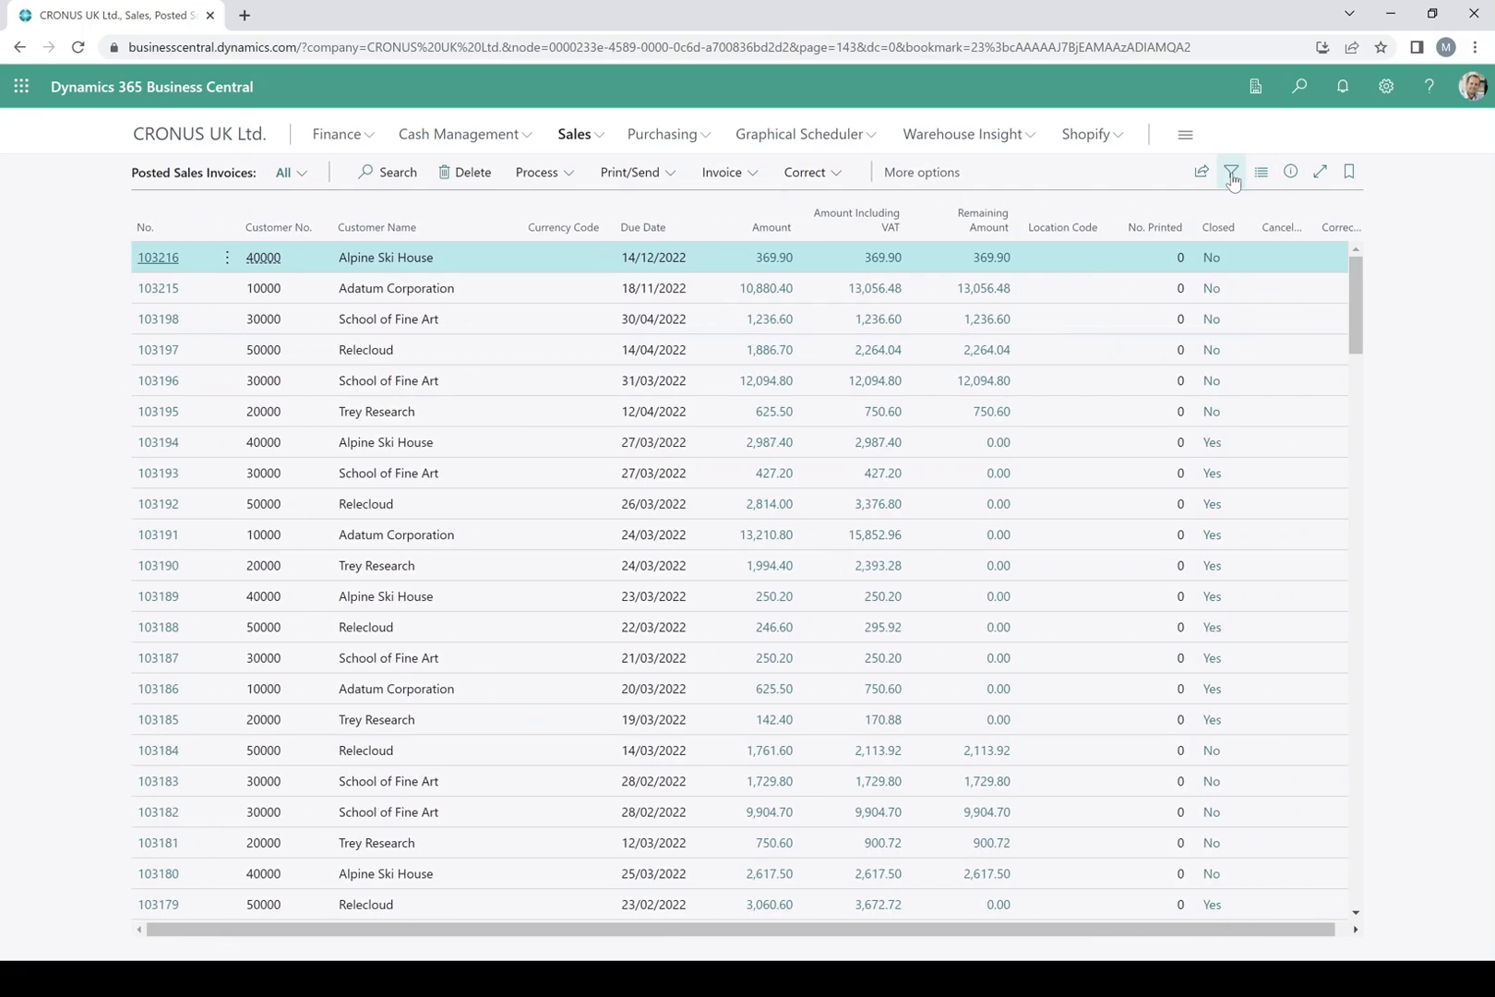
click(1232, 179)
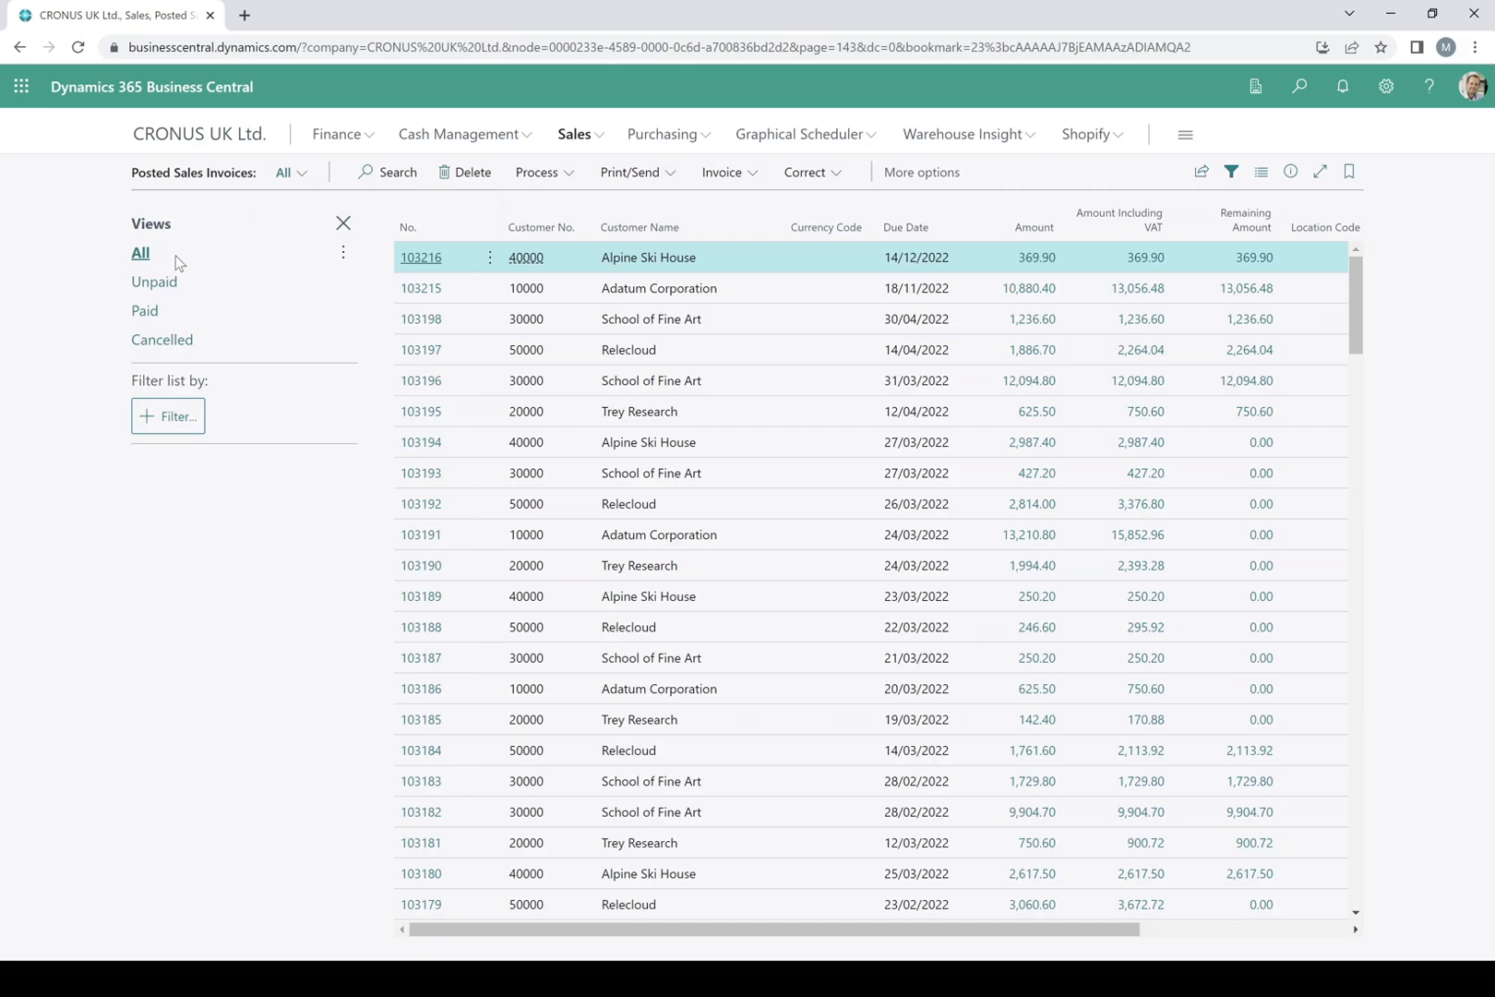
click(157, 287)
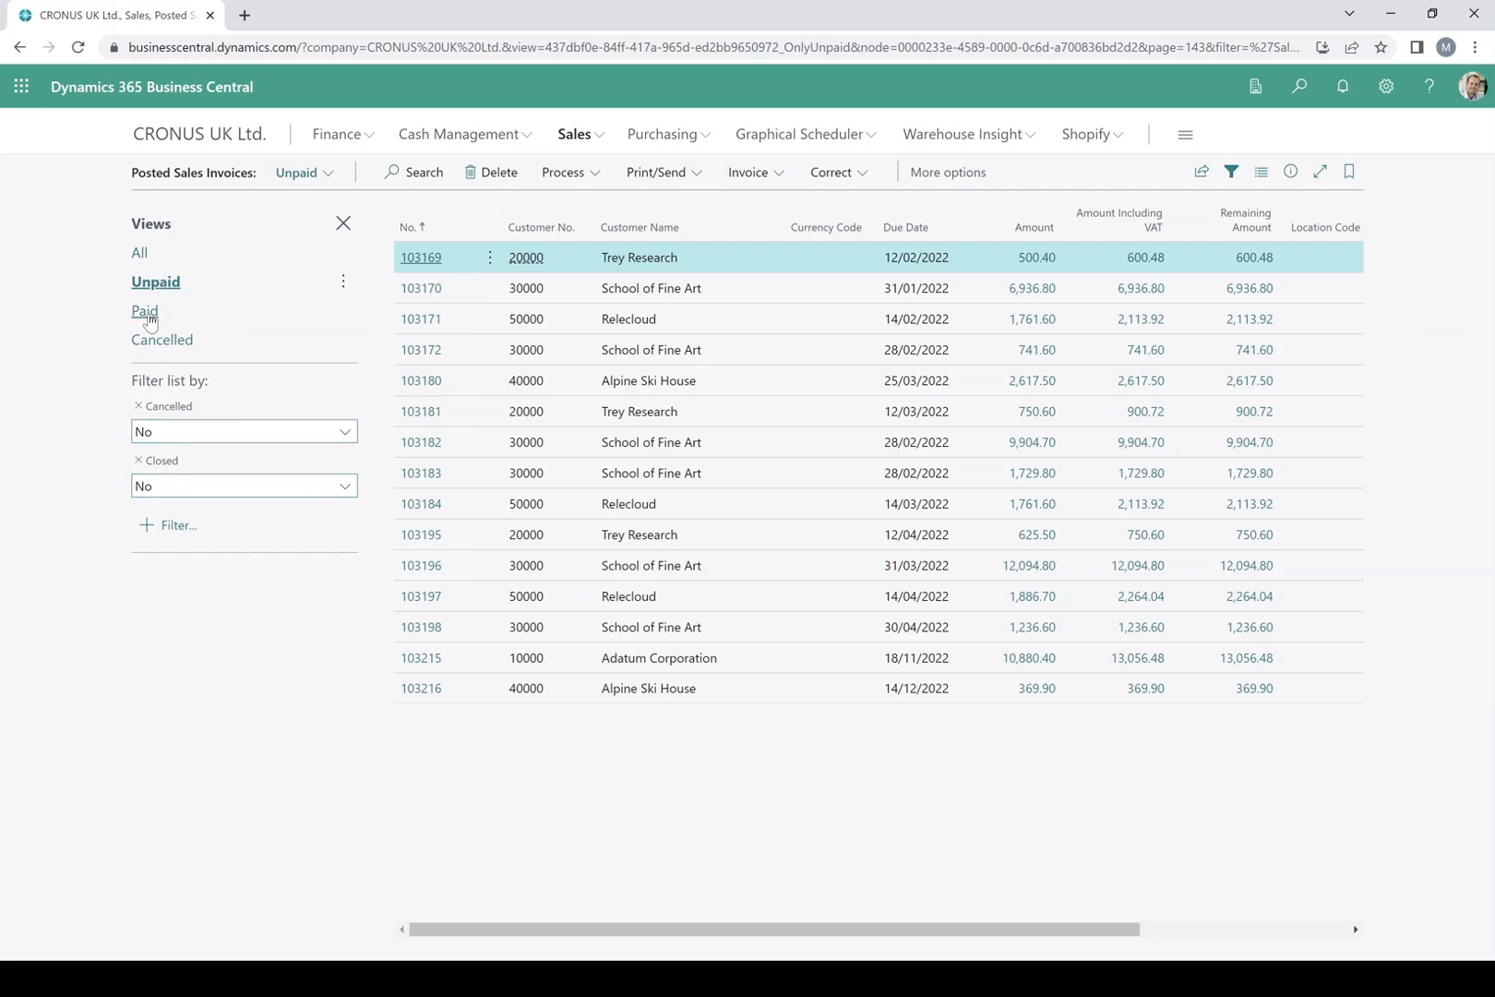
click(145, 311)
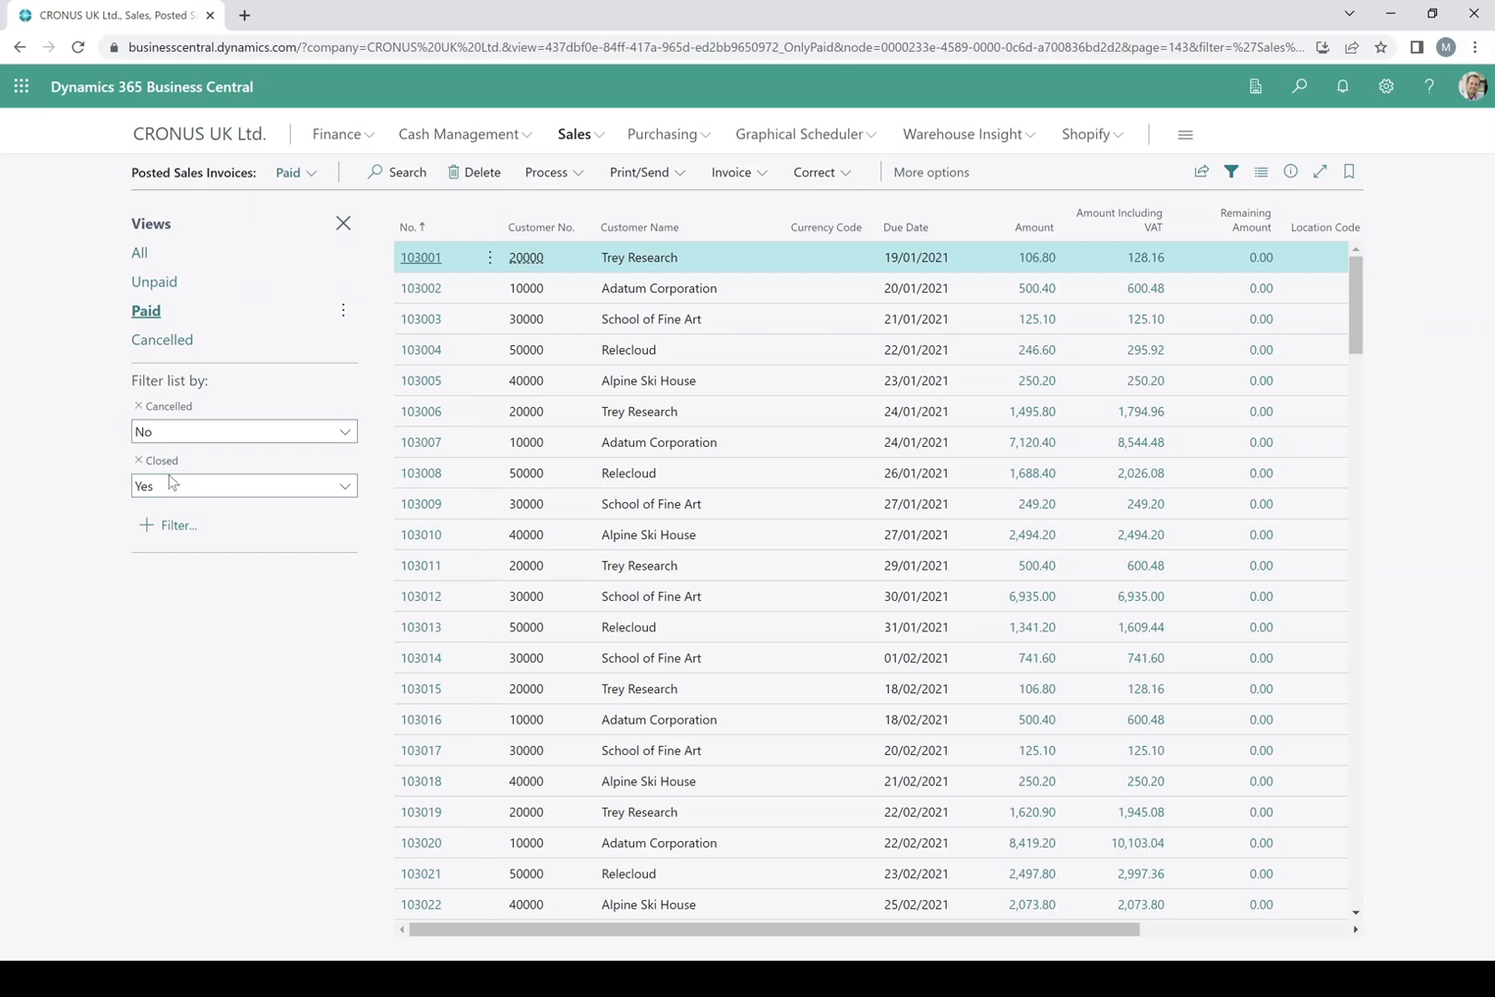
click(161, 341)
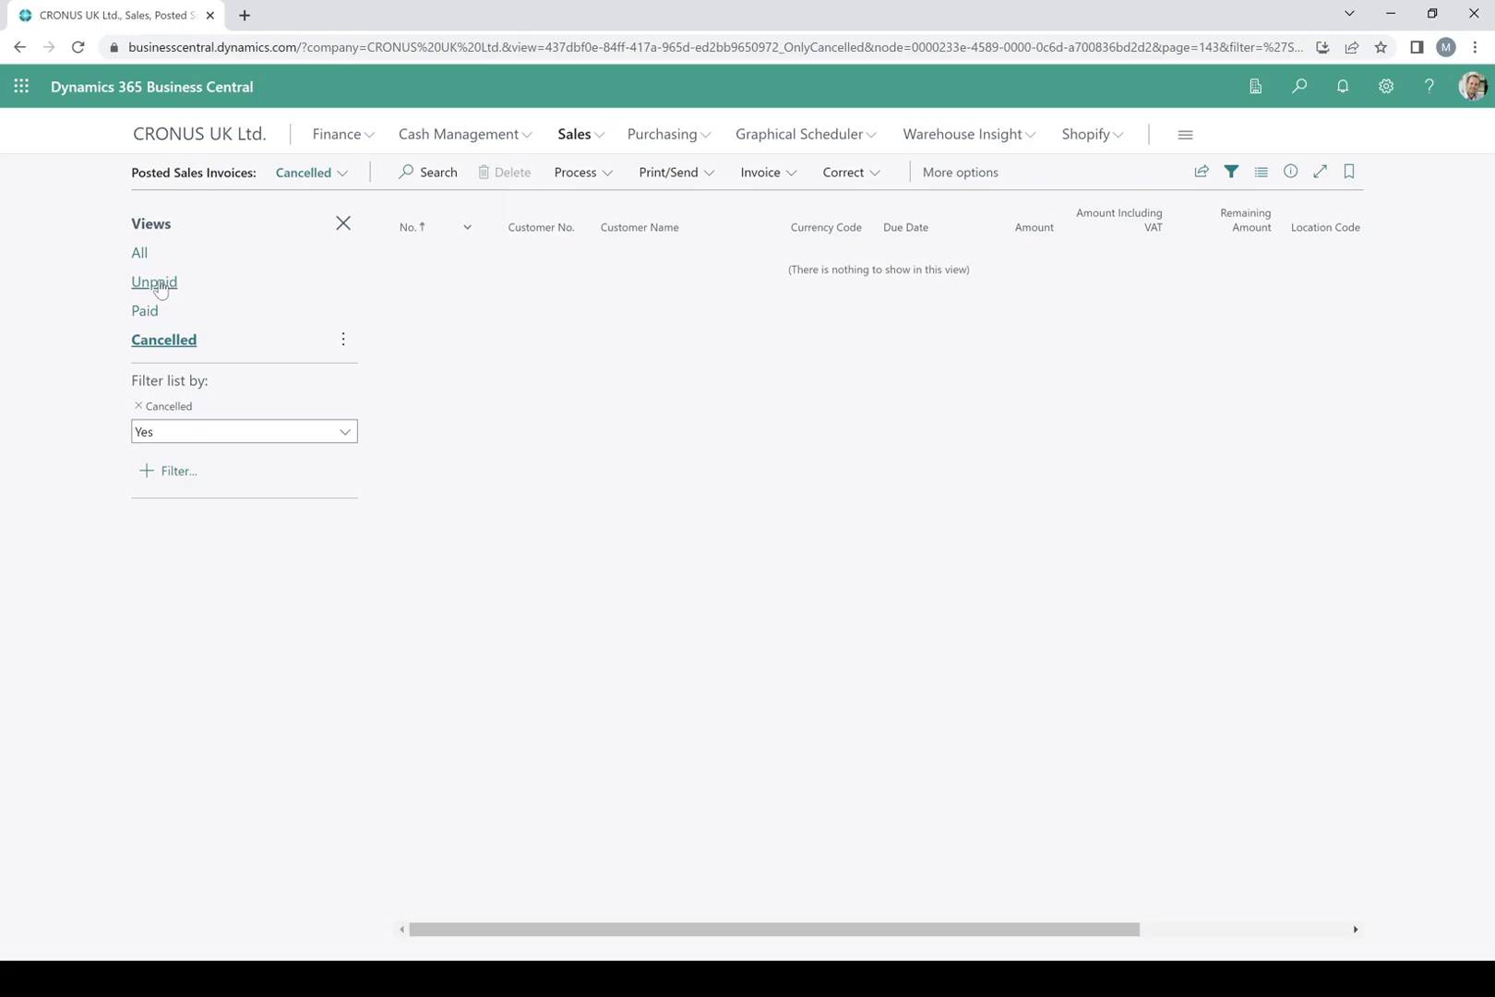
- Filter the Unpaid view of posted sales invoices to an Amount Including VAT of >5,000
click(156, 282)
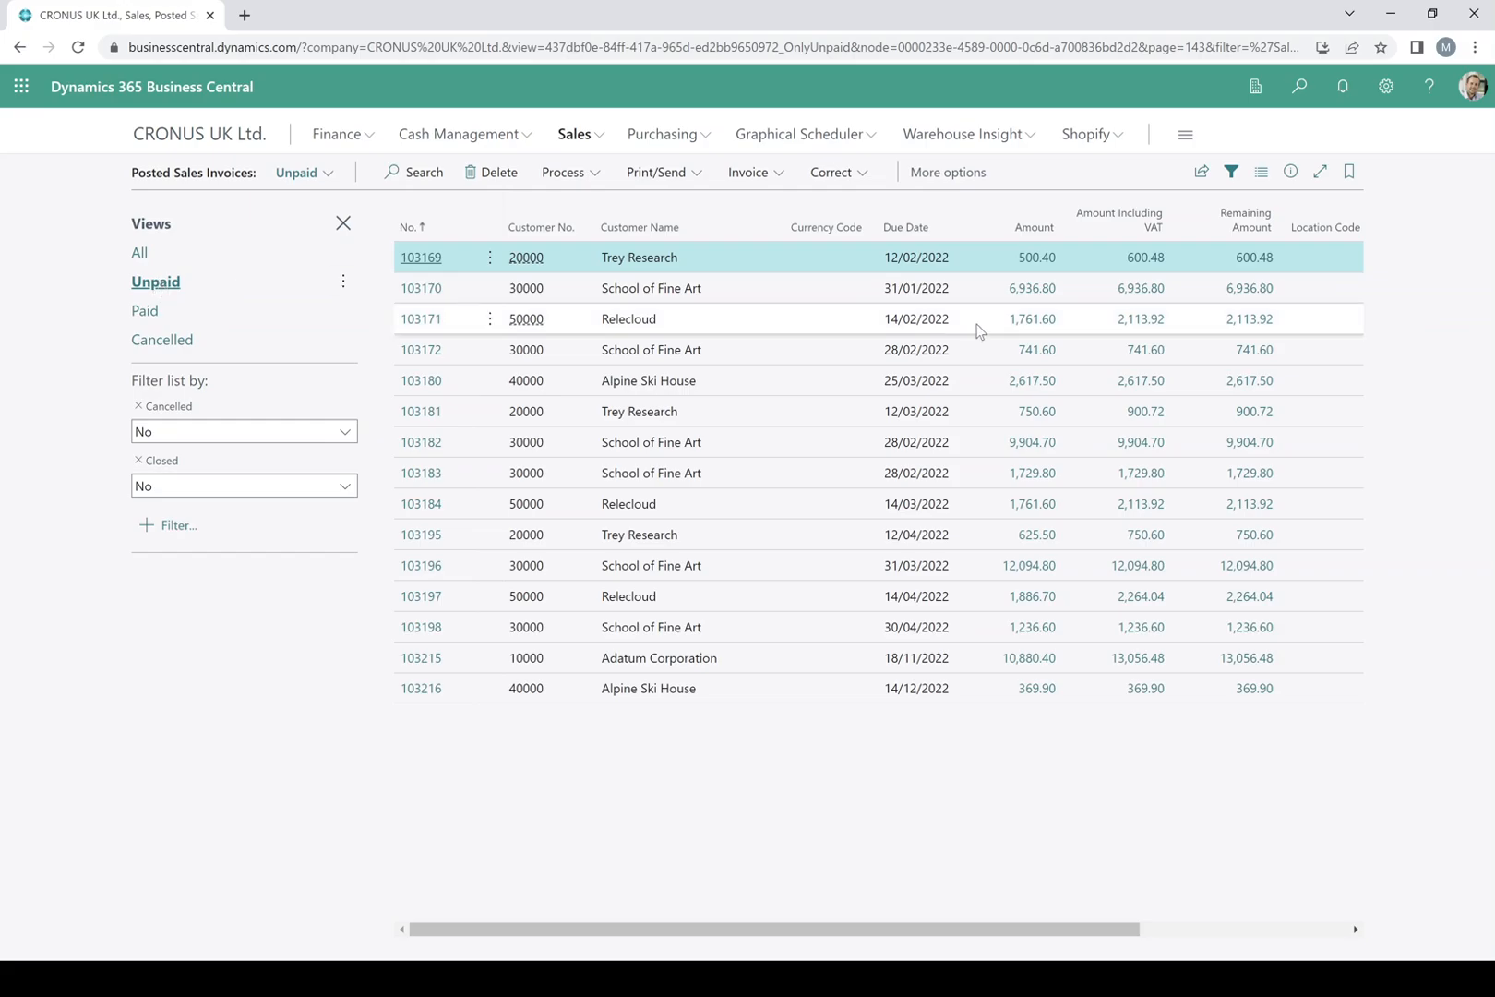
mouse_move(1166, 231)
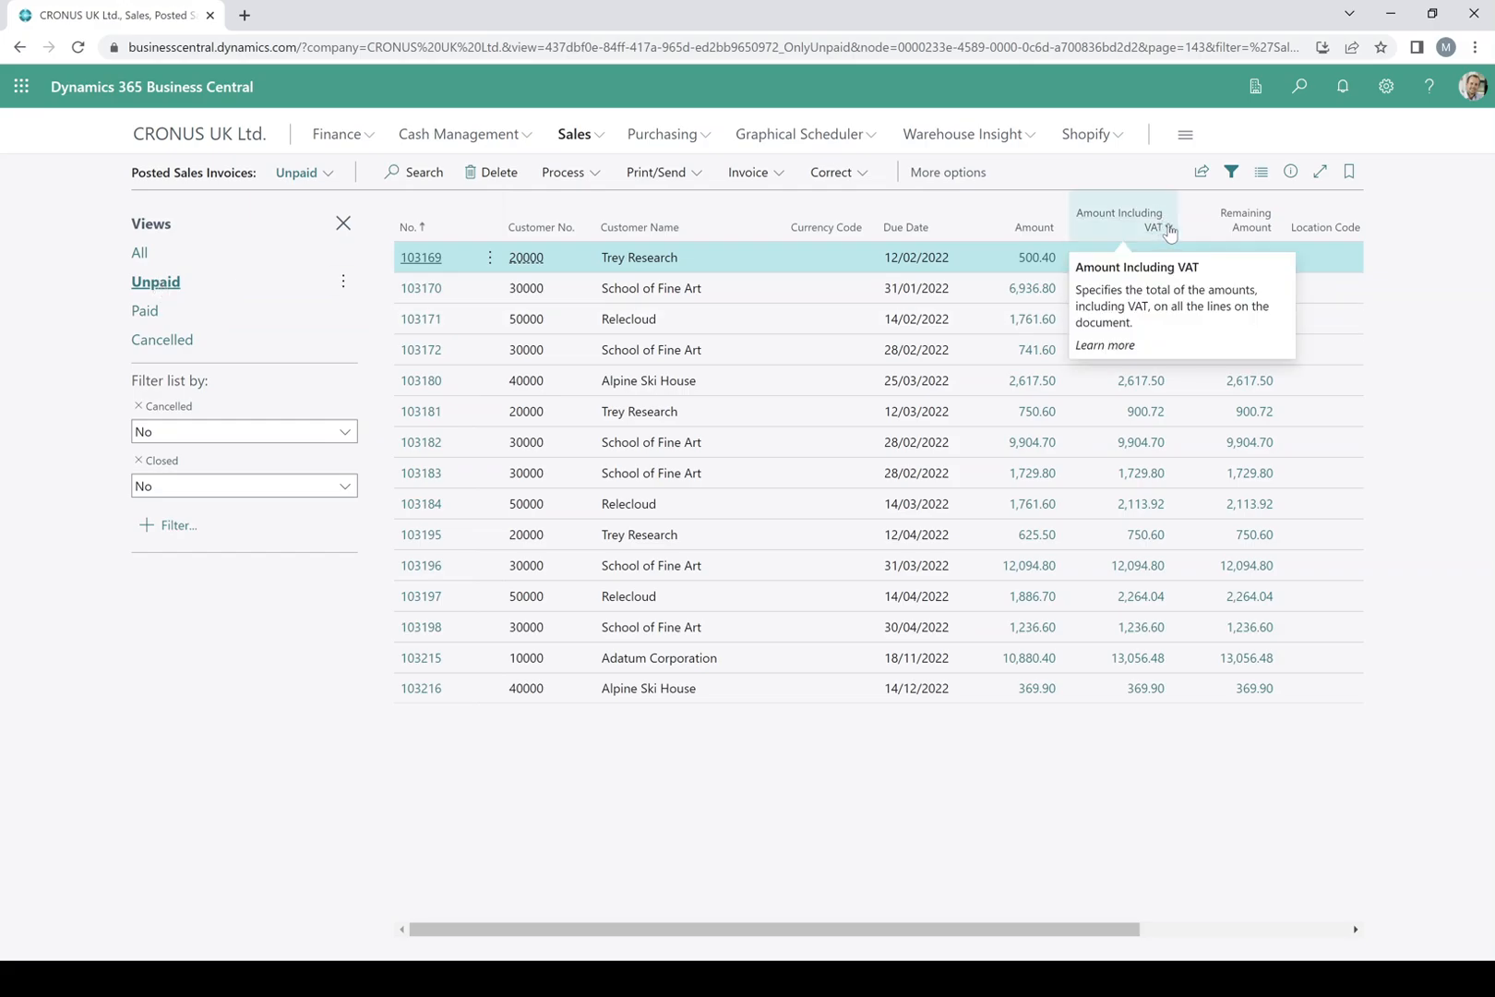
click(1166, 229)
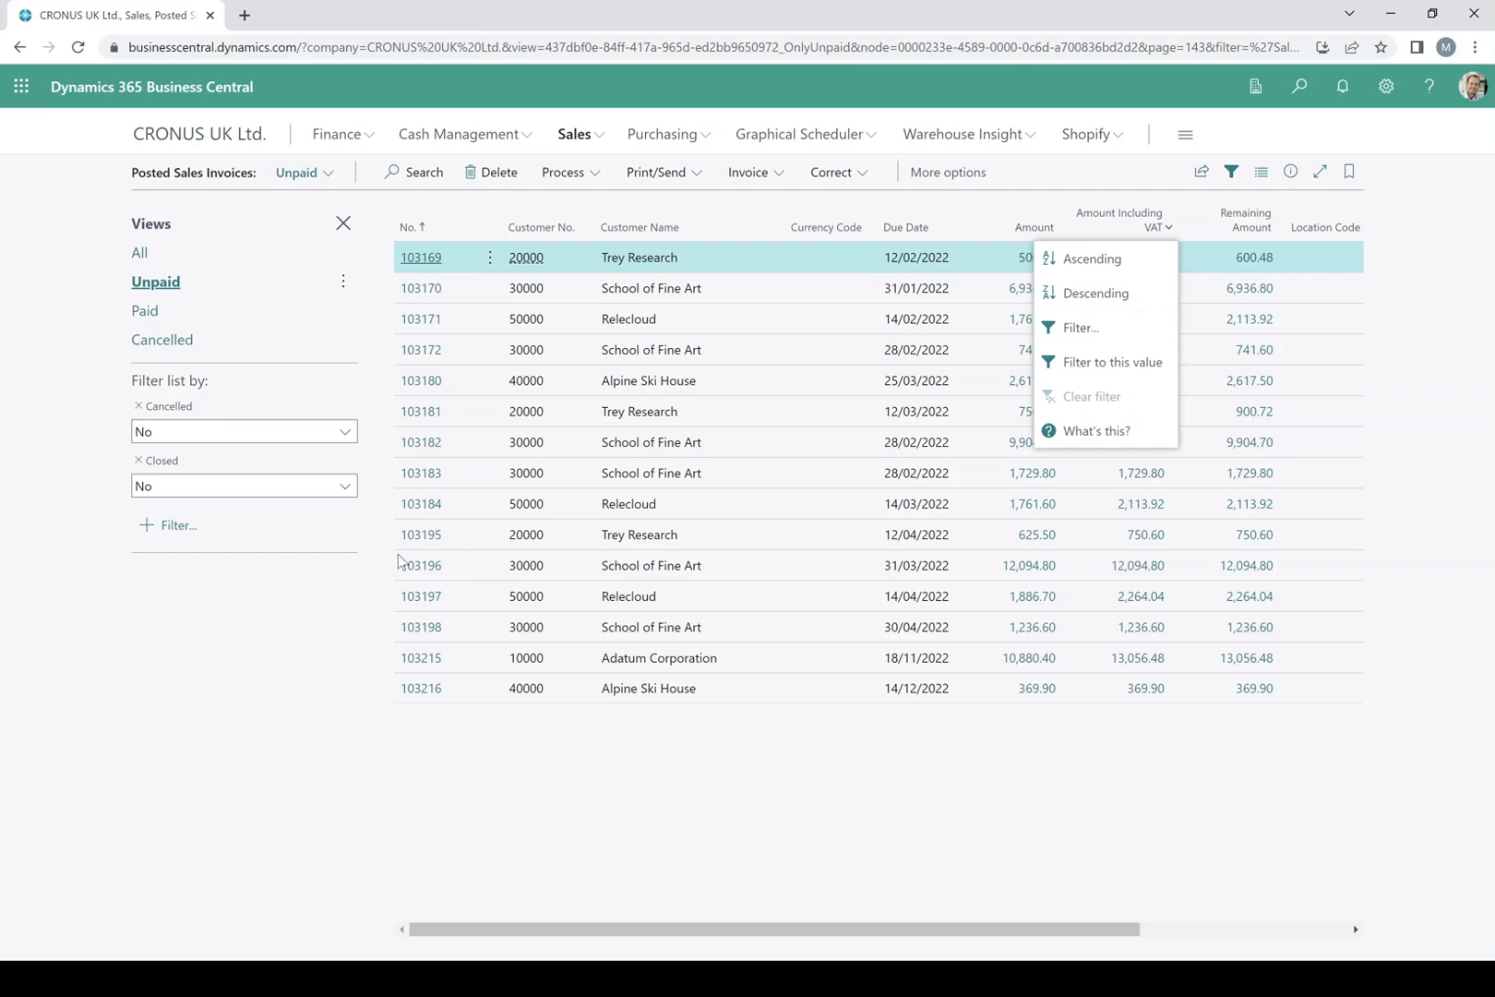
click(176, 530)
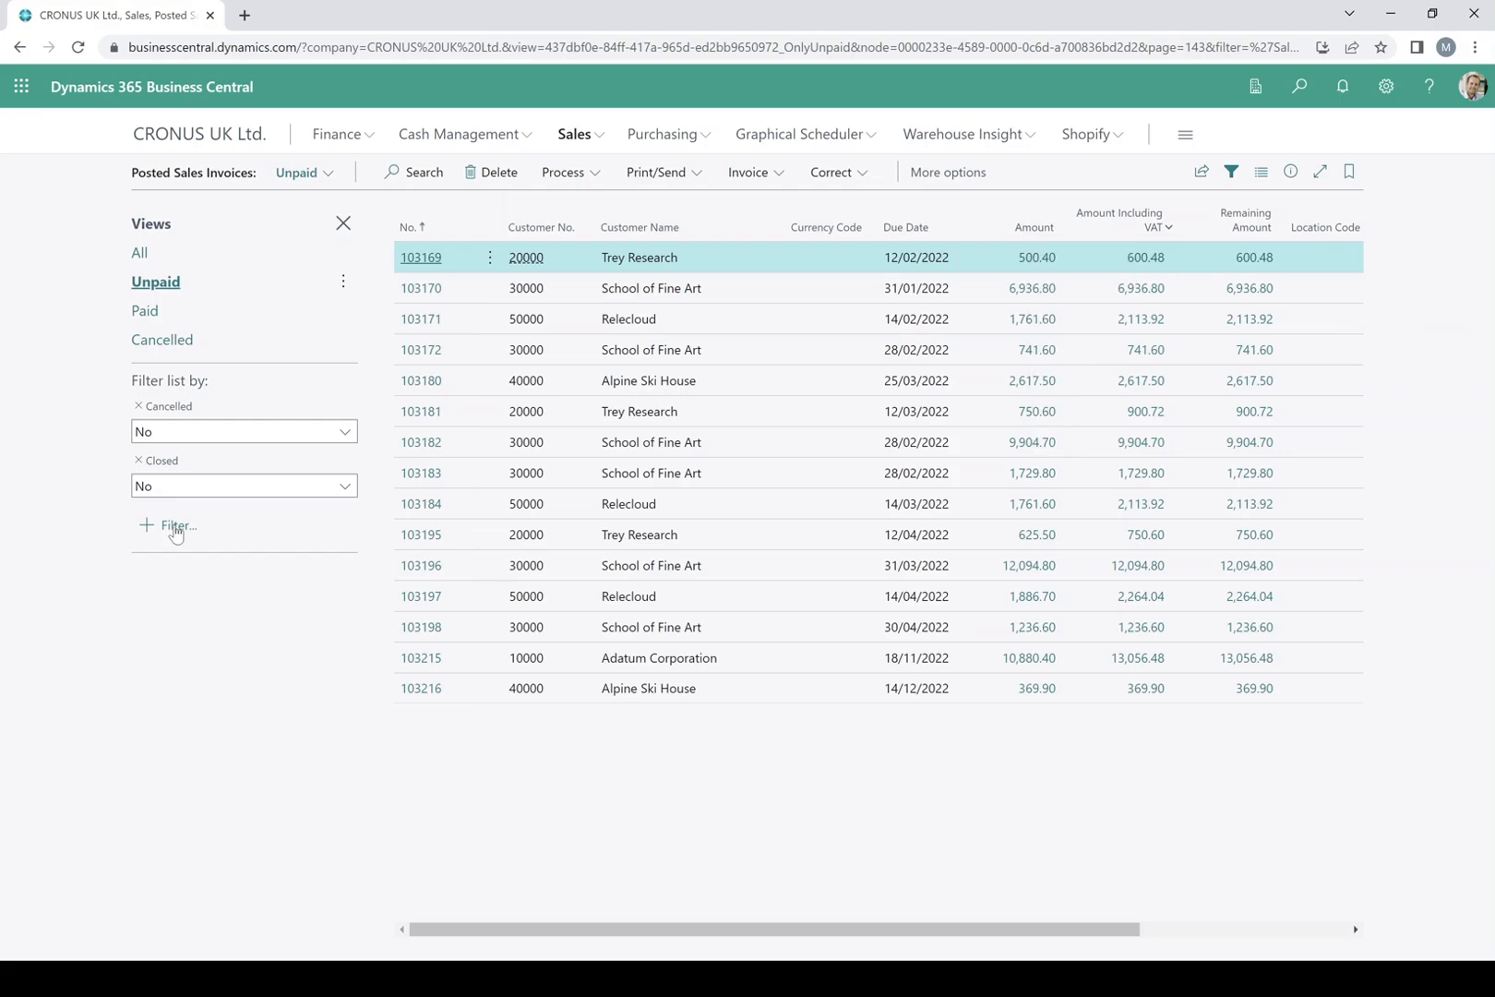
click(175, 530)
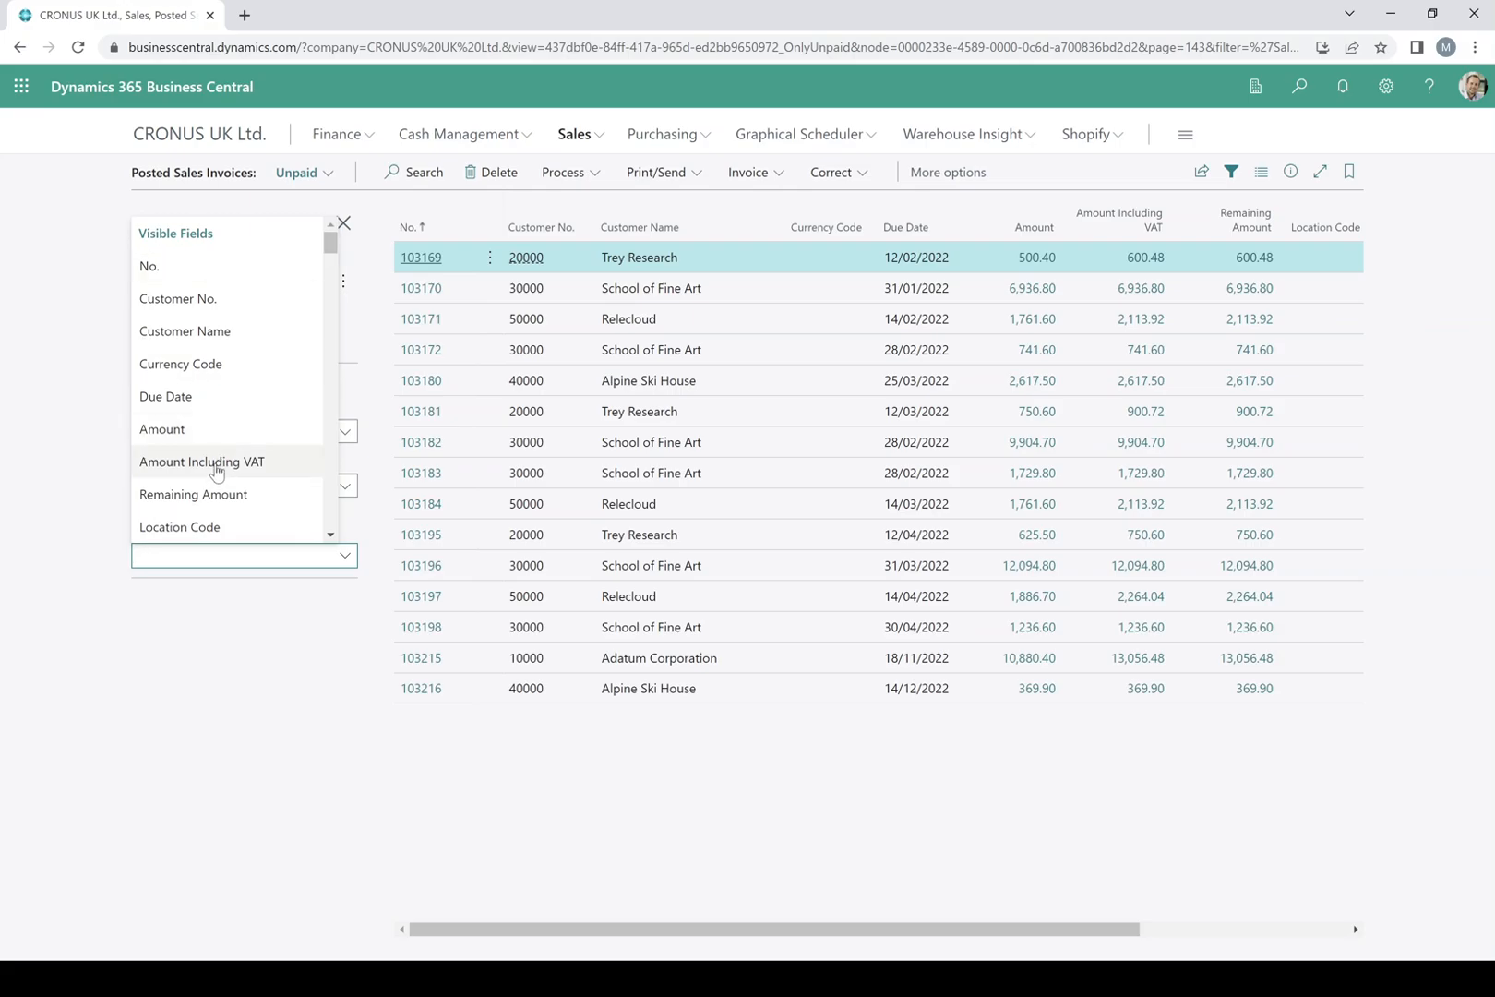
drag(333, 242, 331, 343)
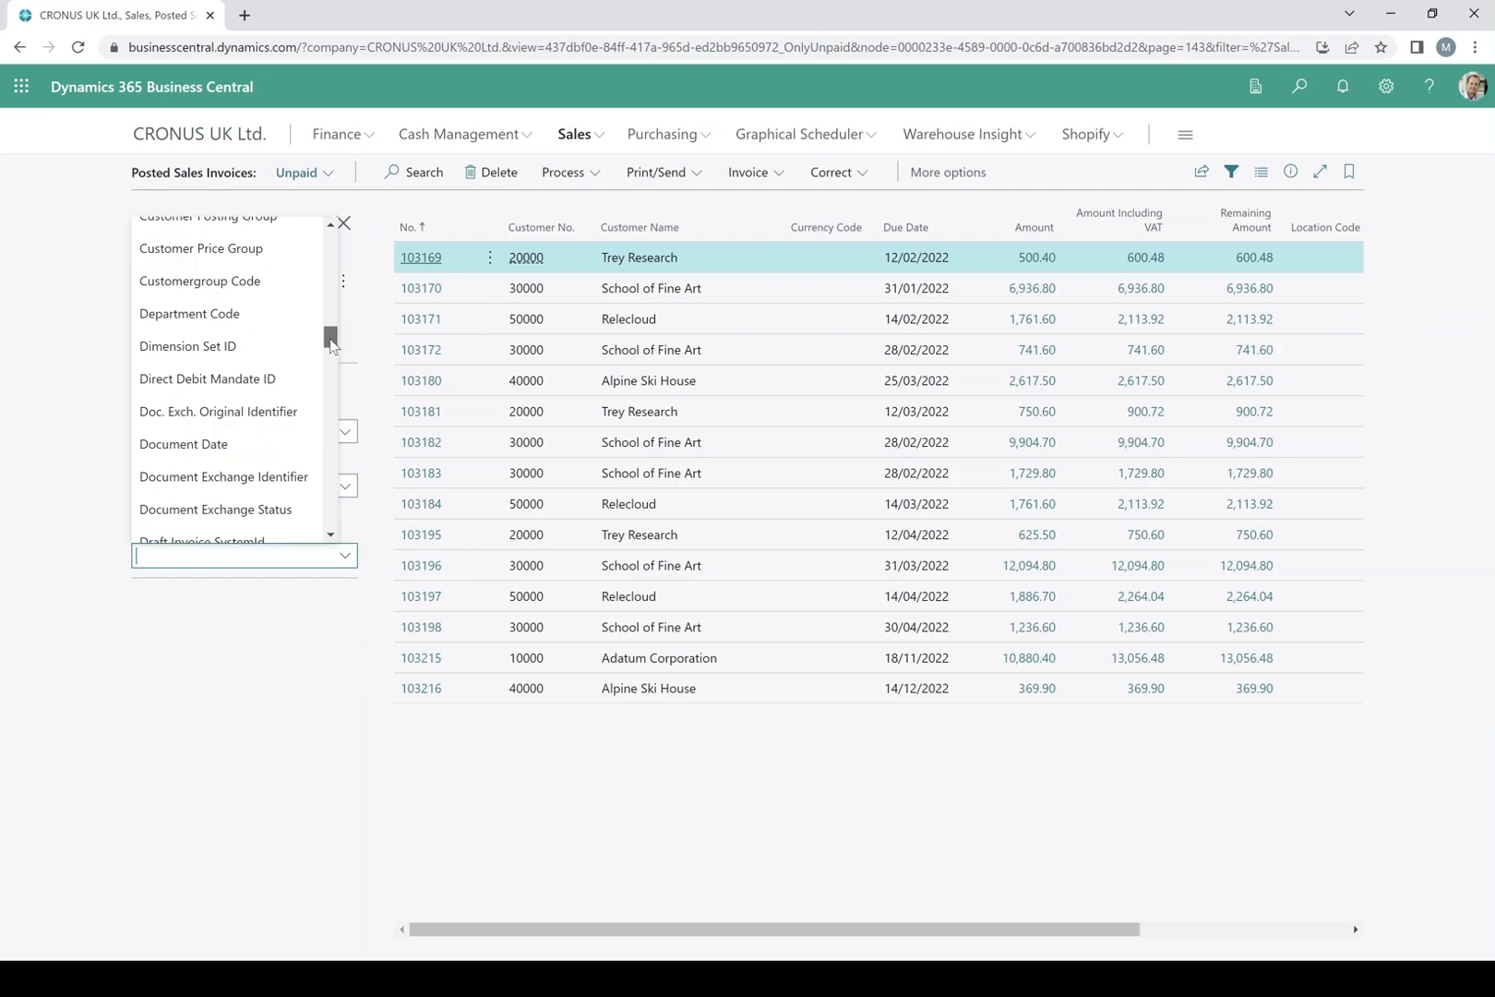
drag(331, 344, 332, 245)
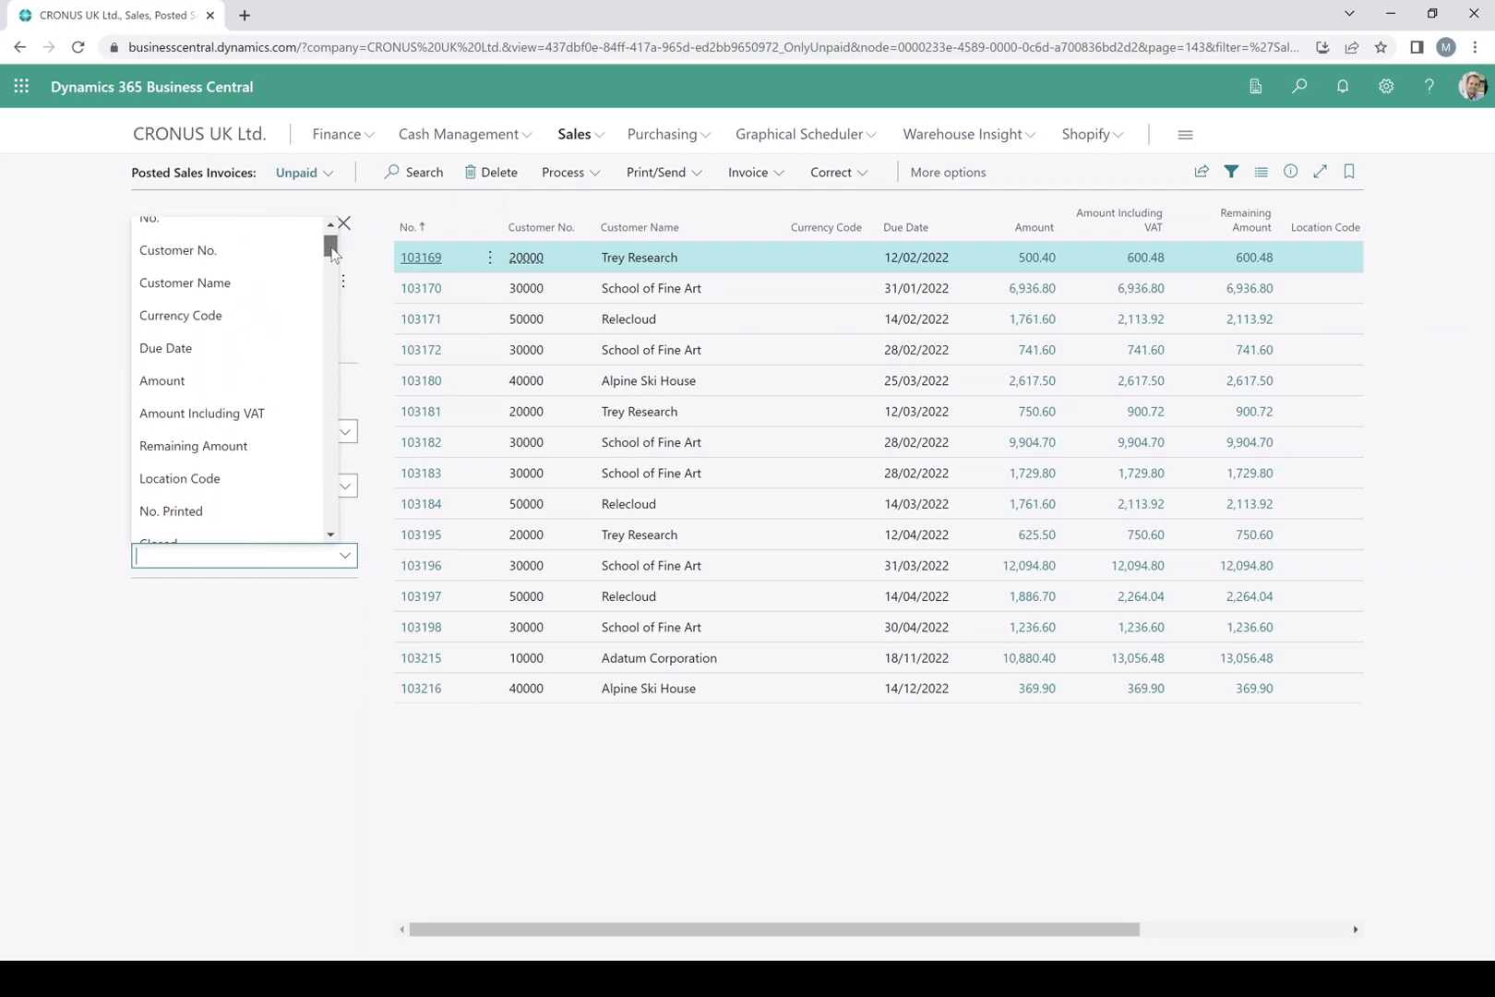
click(226, 413)
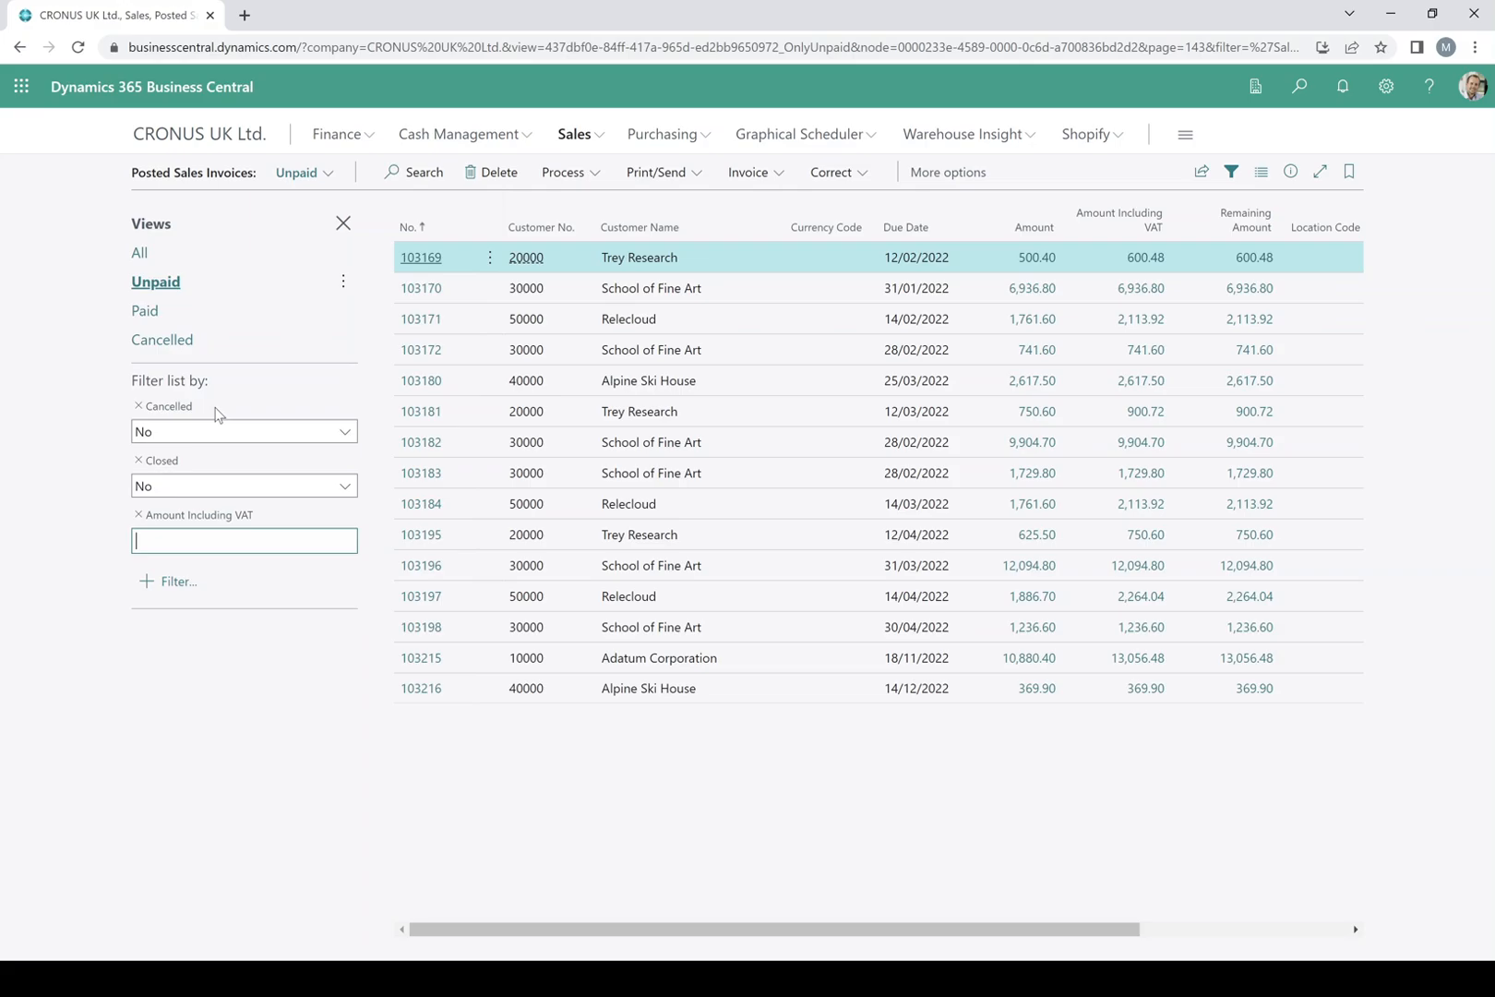
text(>5,)
text(000)
key(Tab)
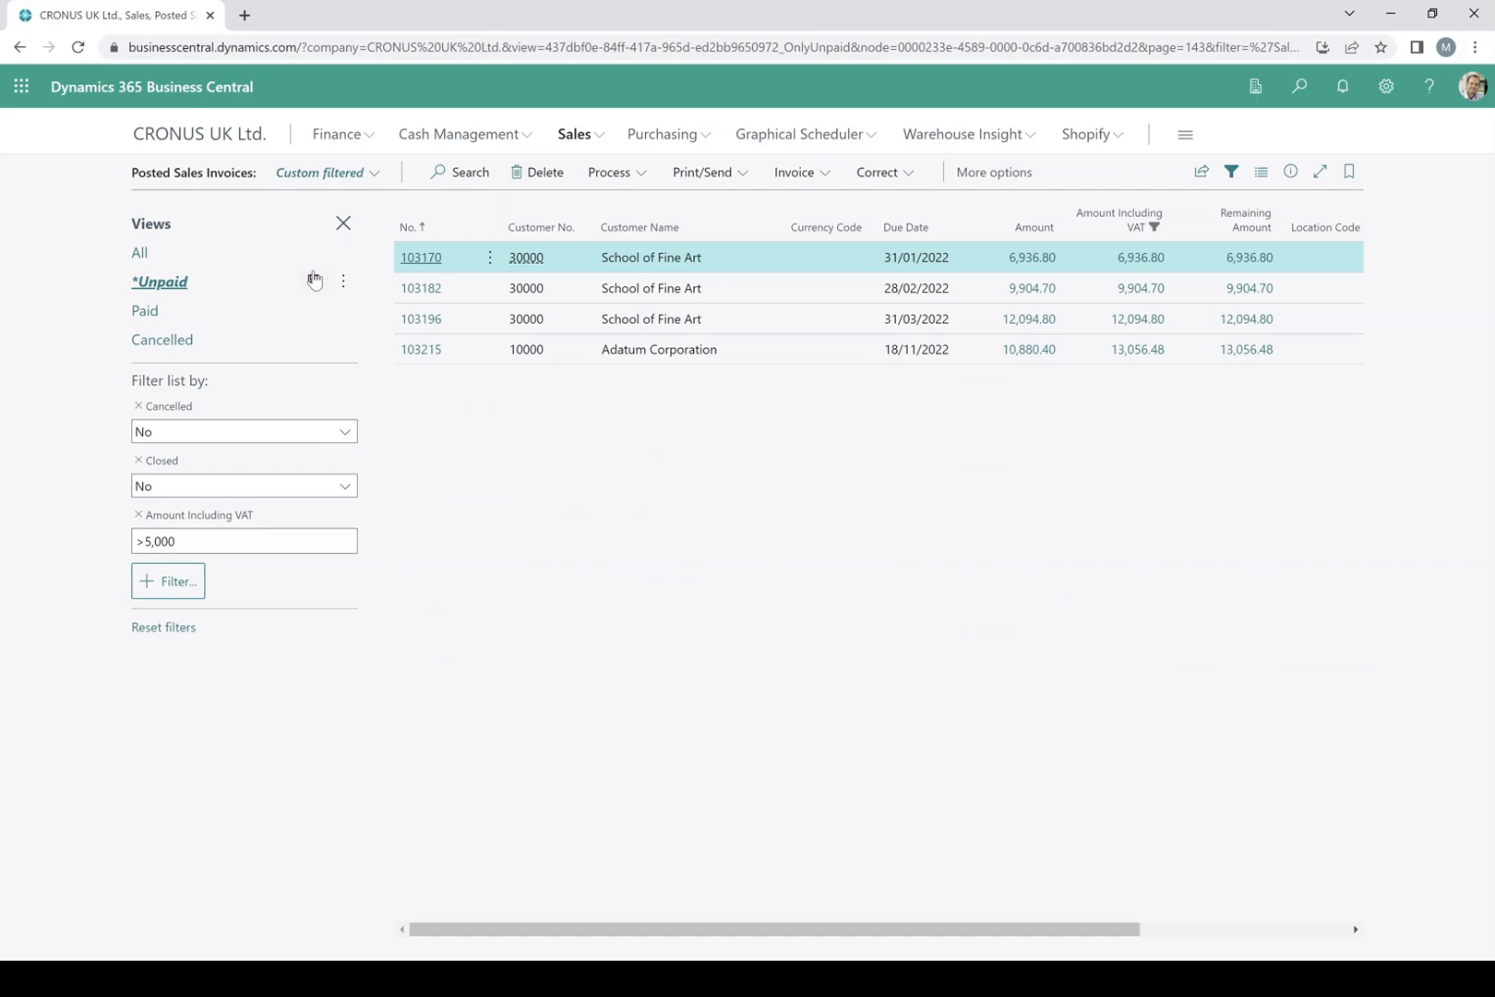
- Save the filtered Unpaid list as a new view named "Unpaid >5k"
click(312, 282)
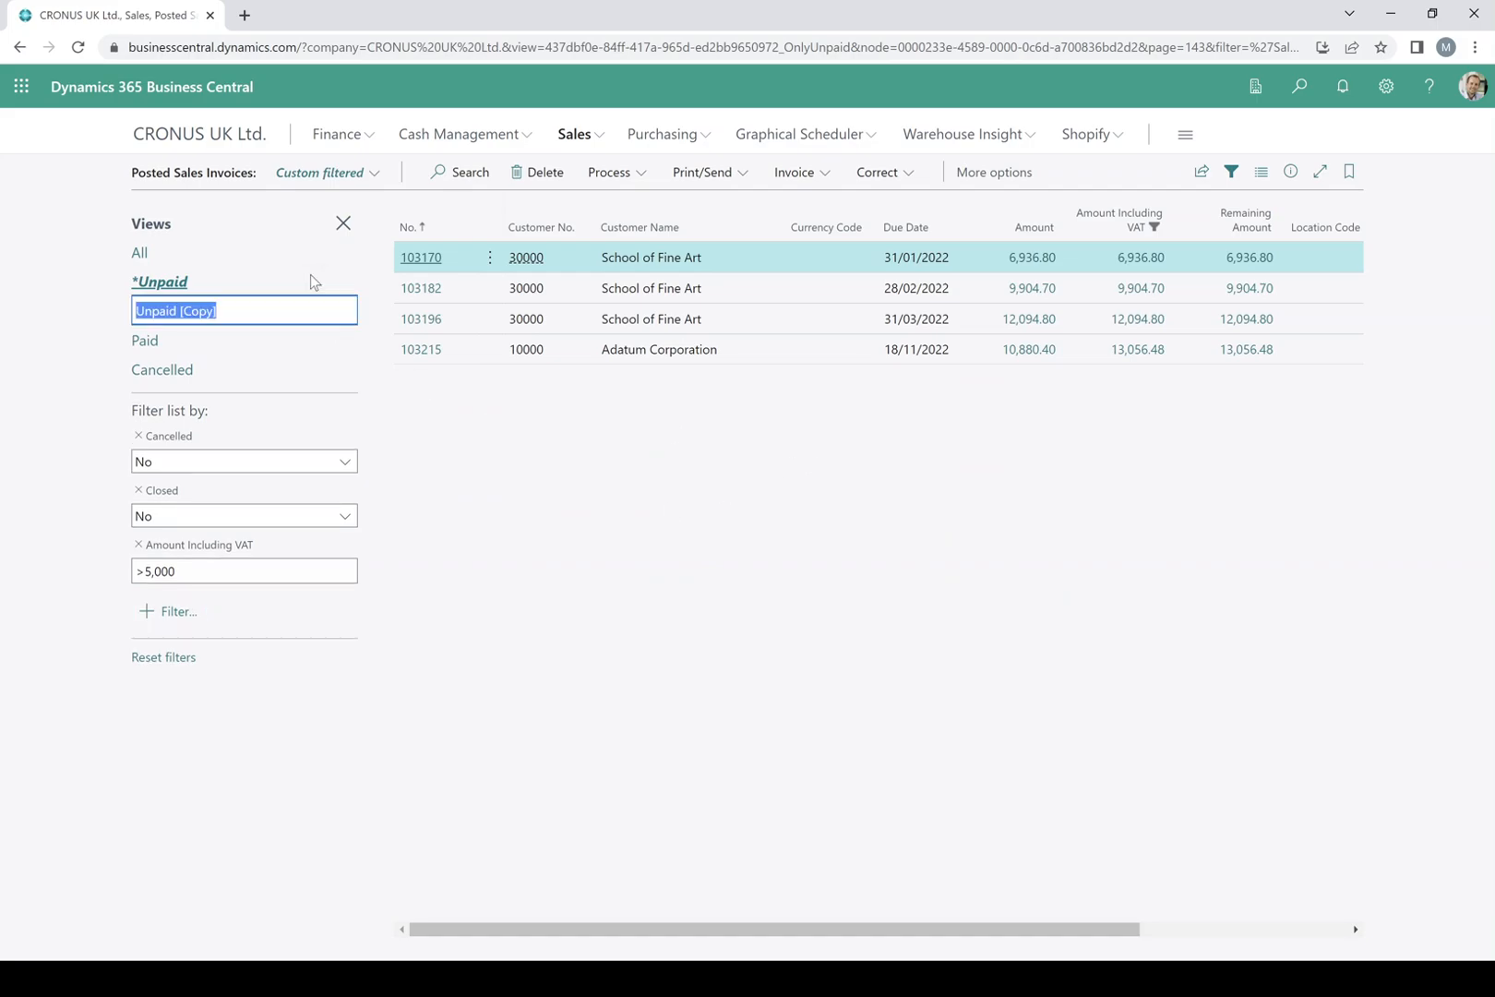
text(Unpaid >5k)
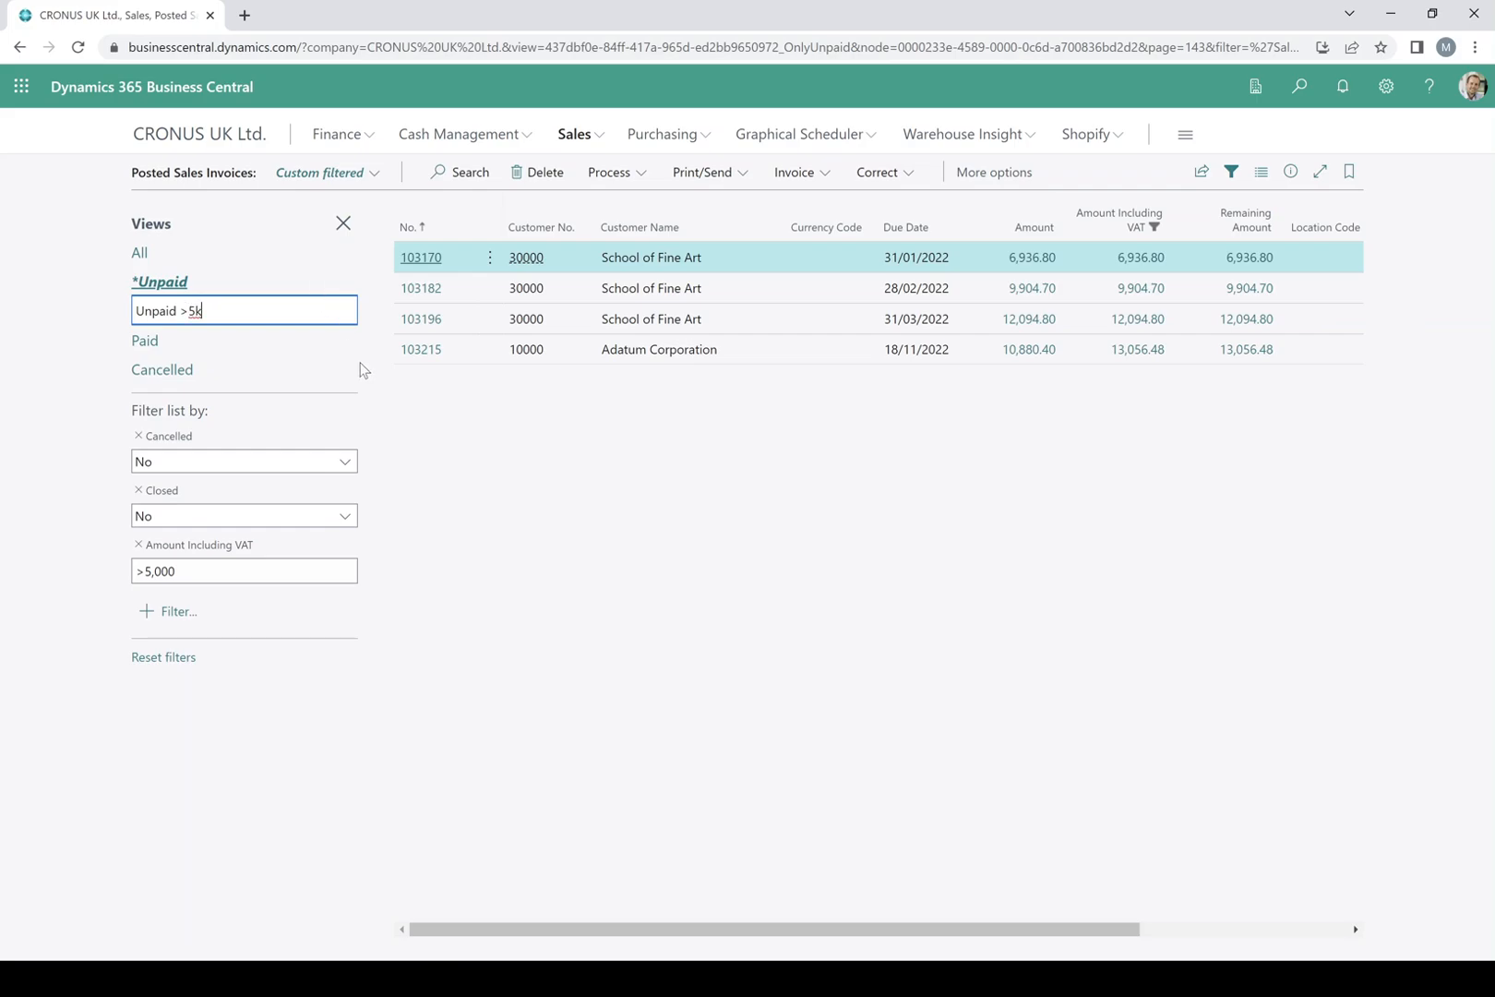
key(Return)
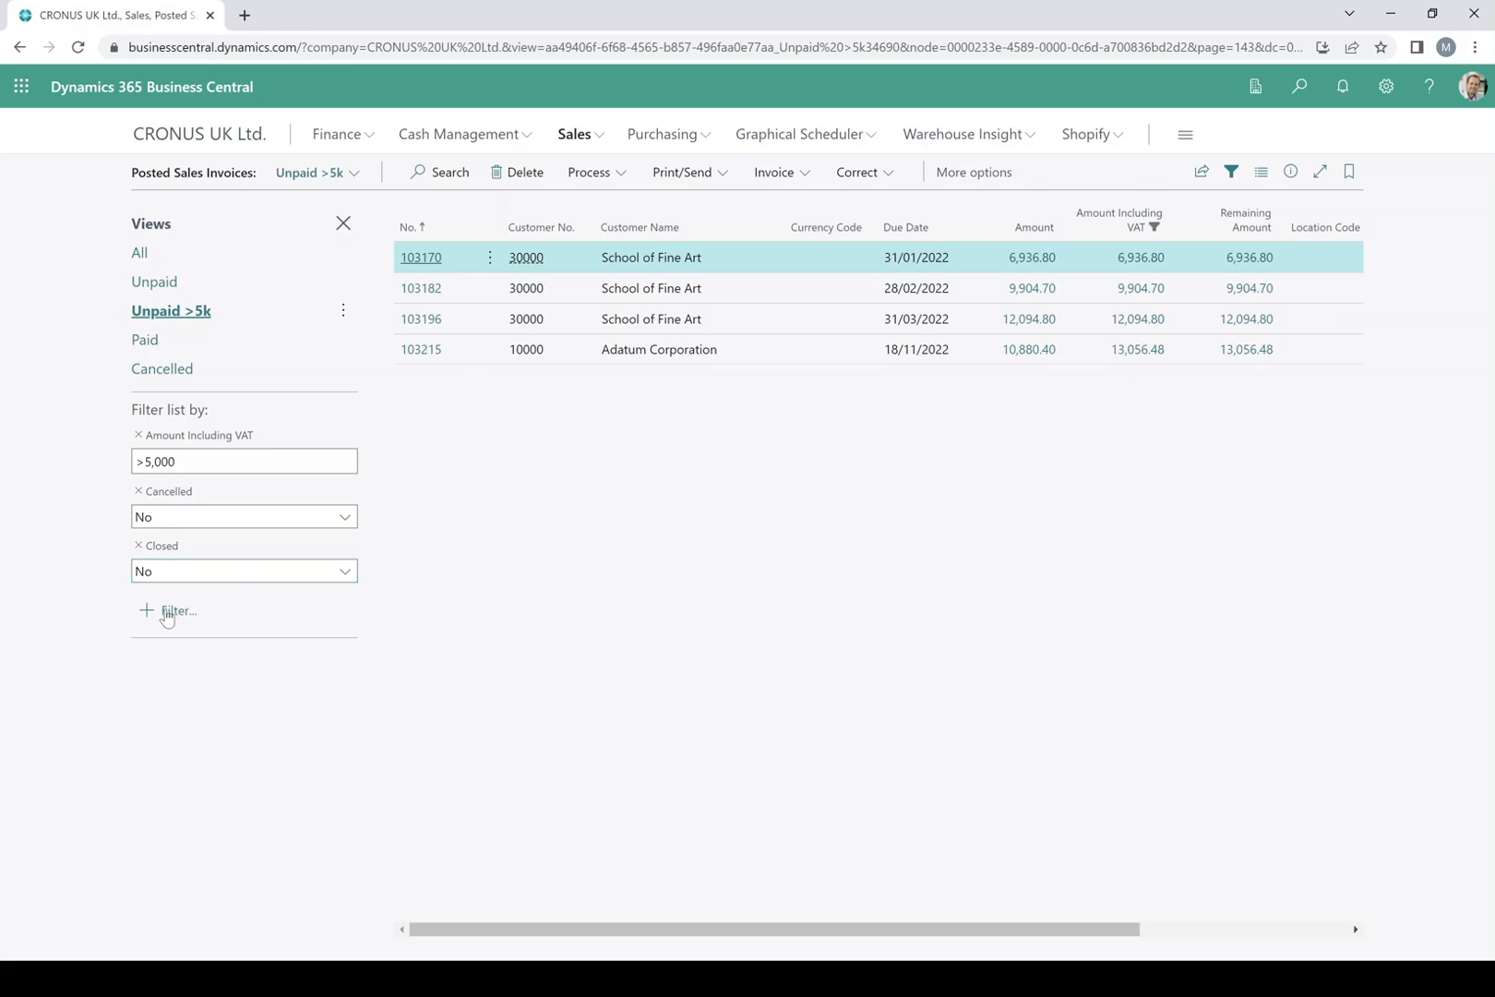
- Add a Gen. Bus. Posting Group filter set to EXPORT to the Unpaid >5k view
click(167, 613)
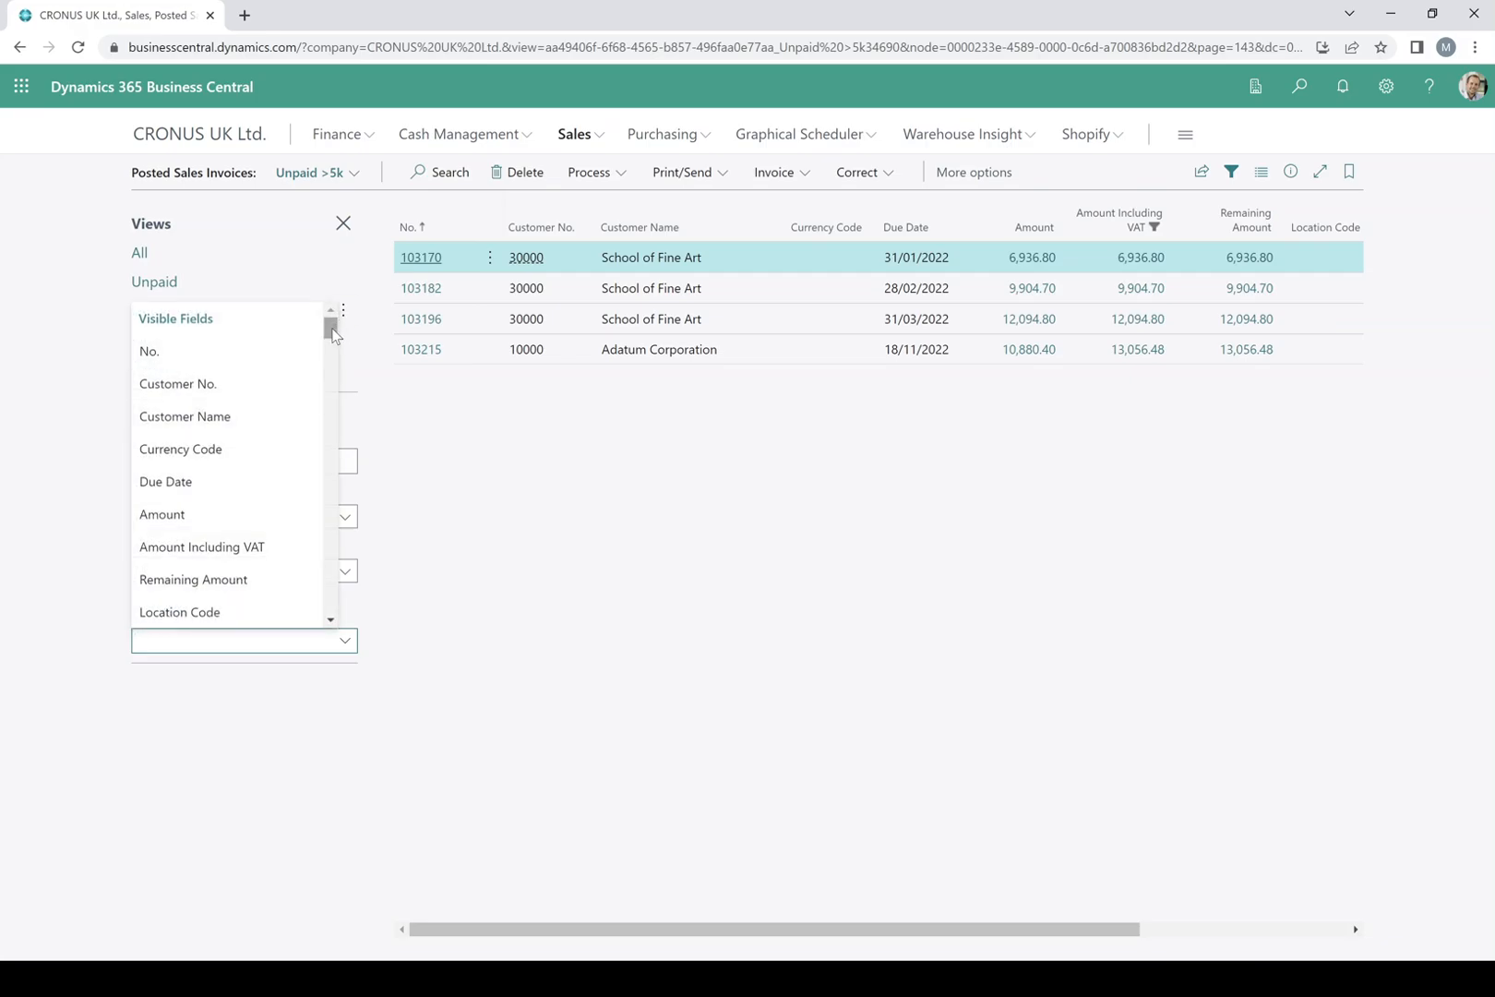
text(Posting Date)
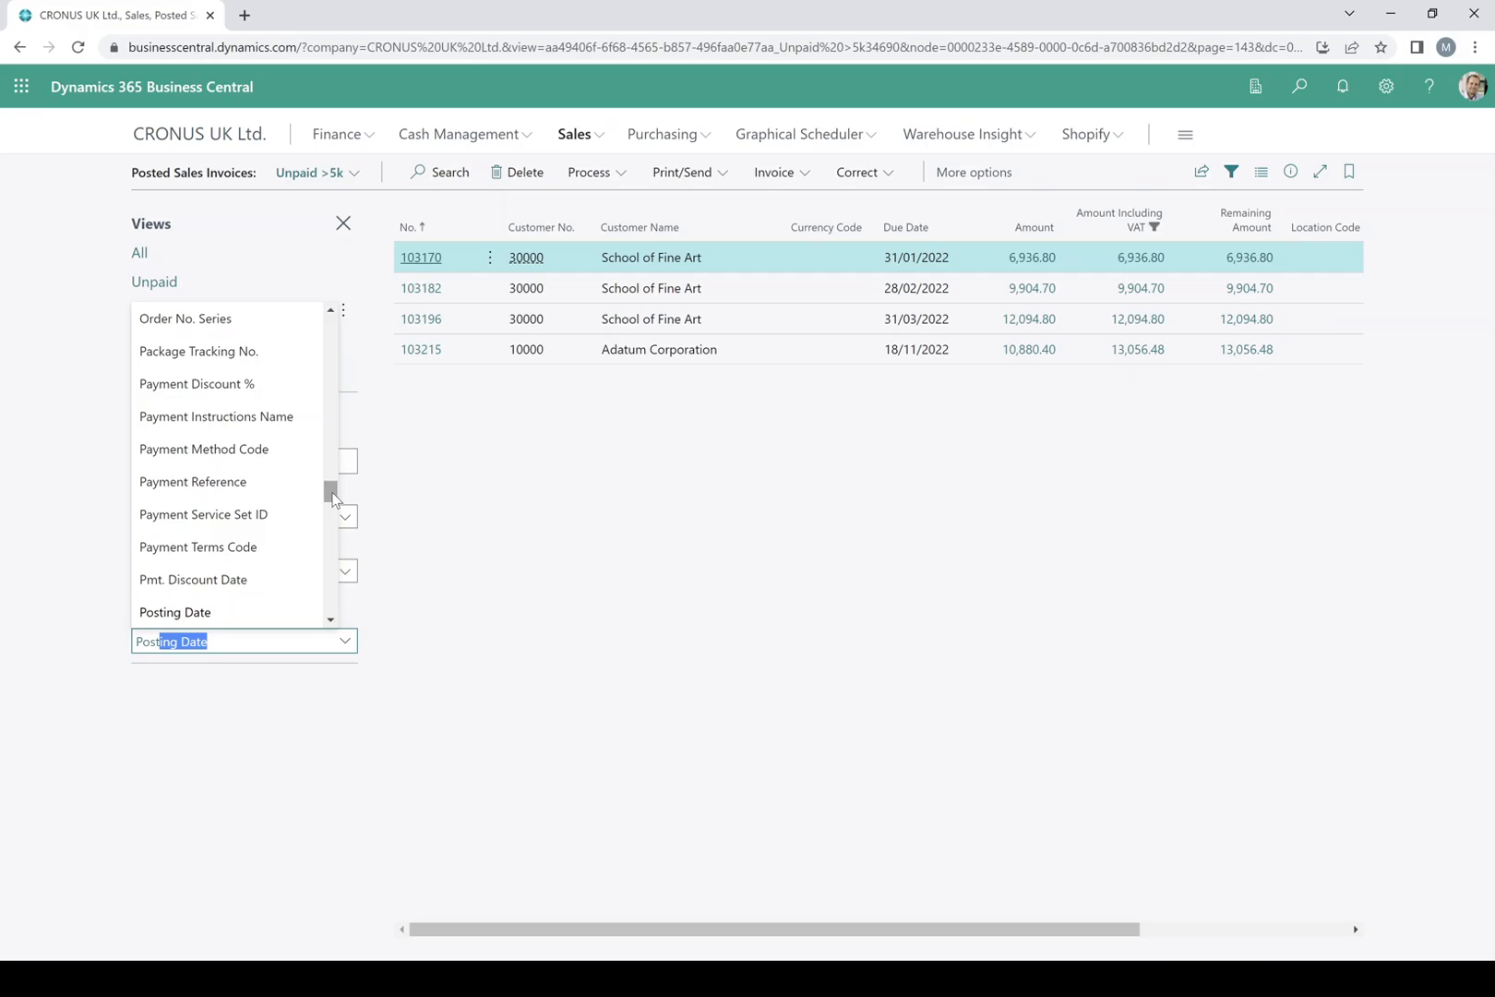
key(ctrl+a)
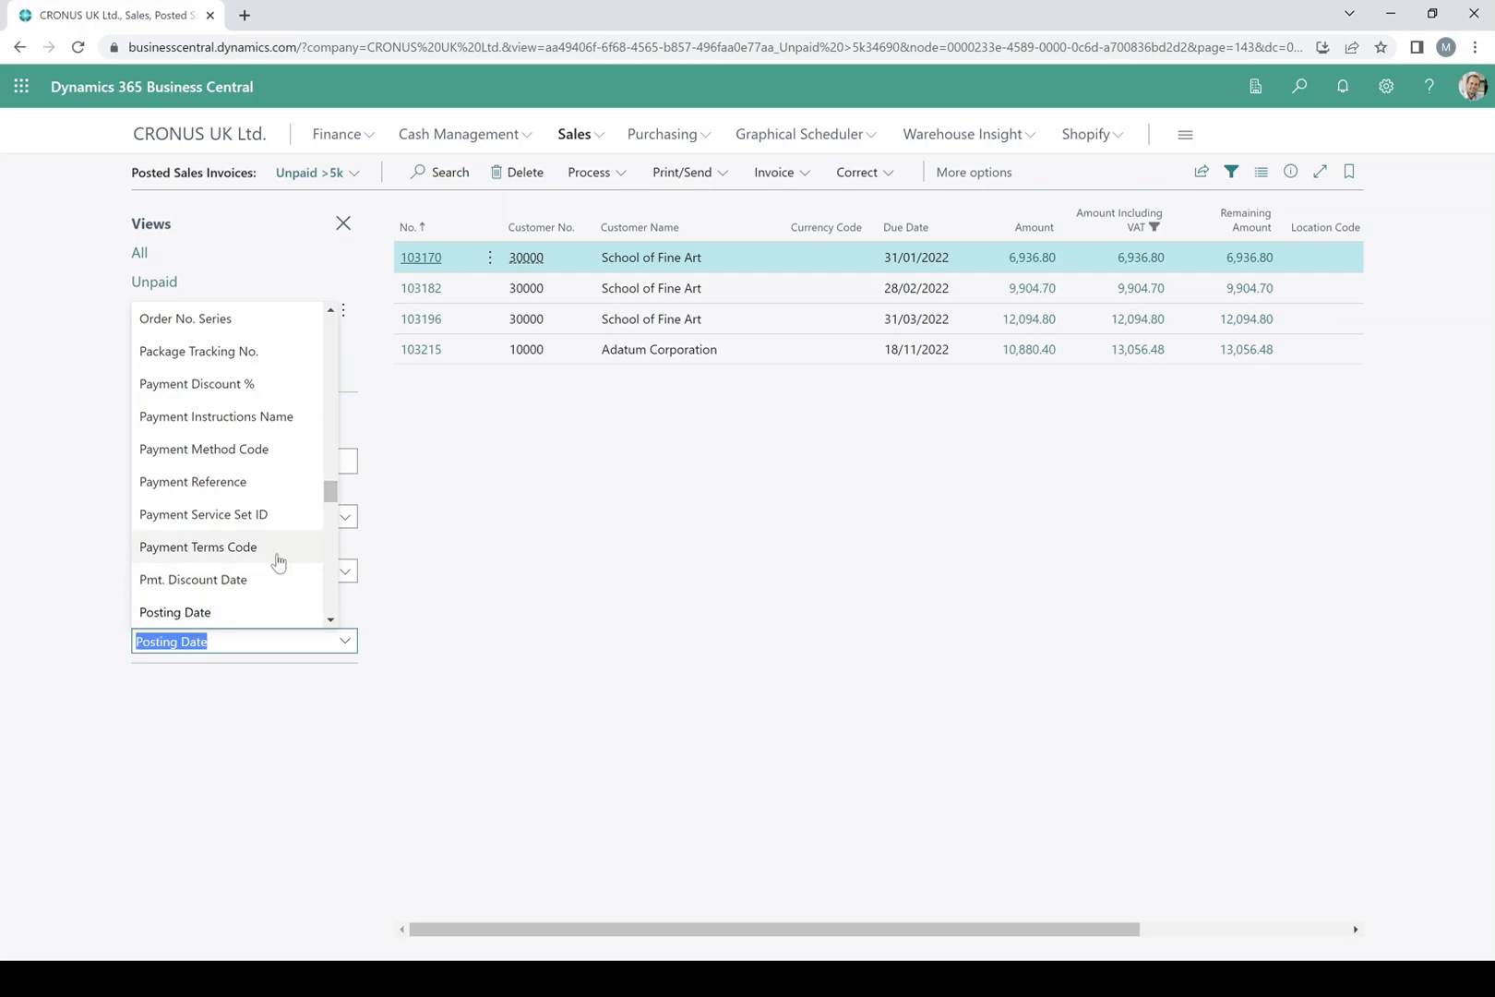
text(Gen. Bus.)
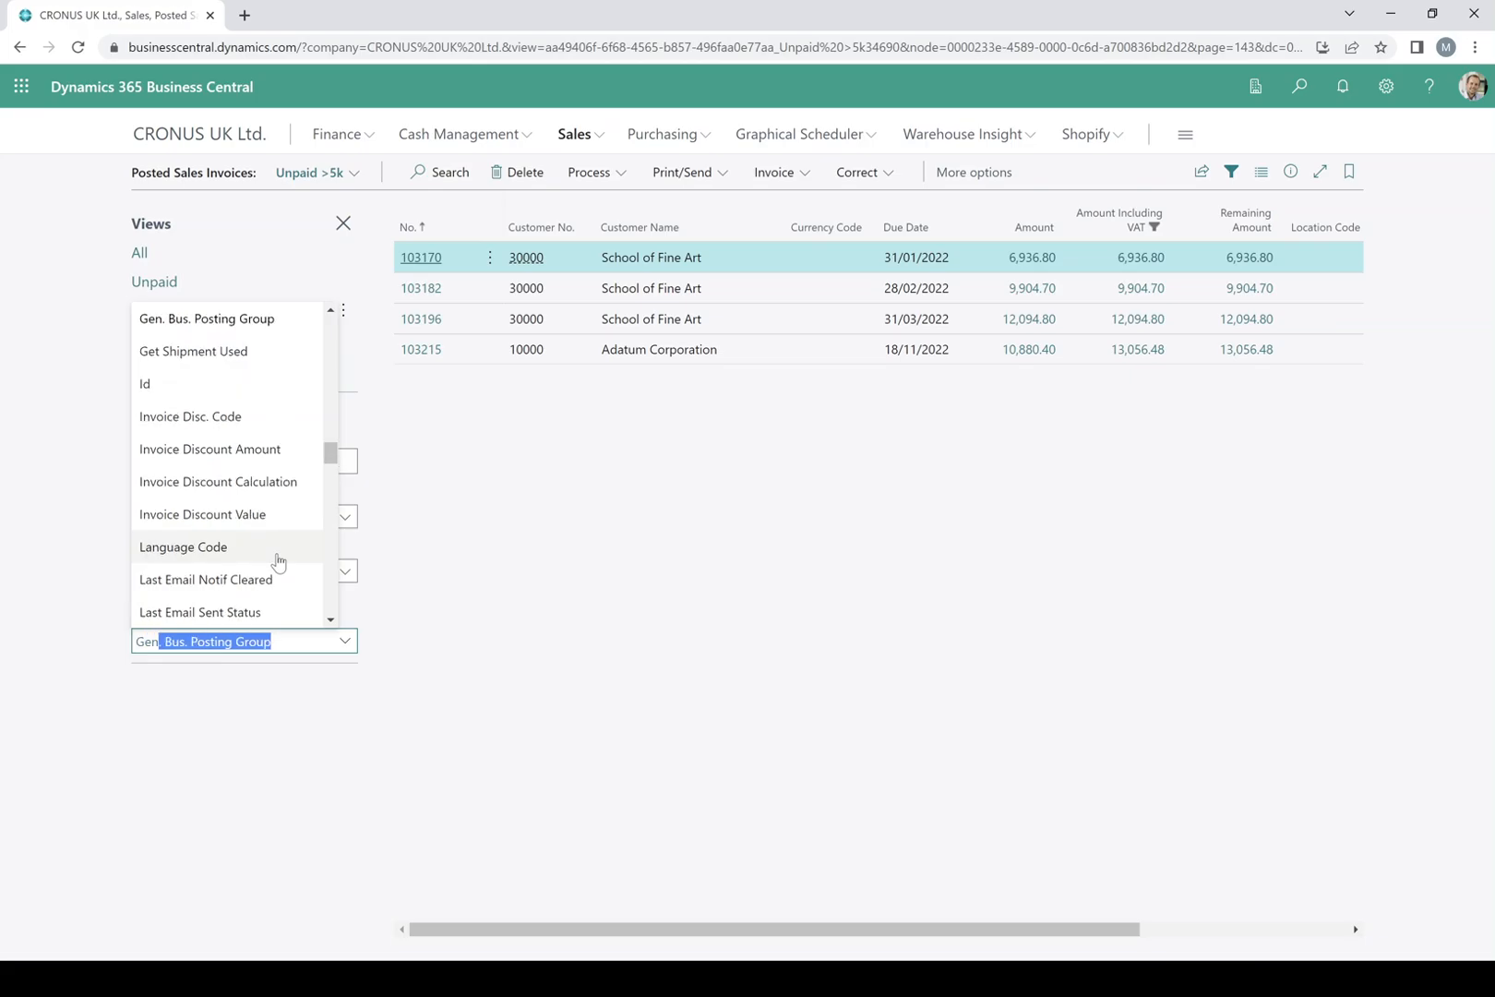
key(Return)
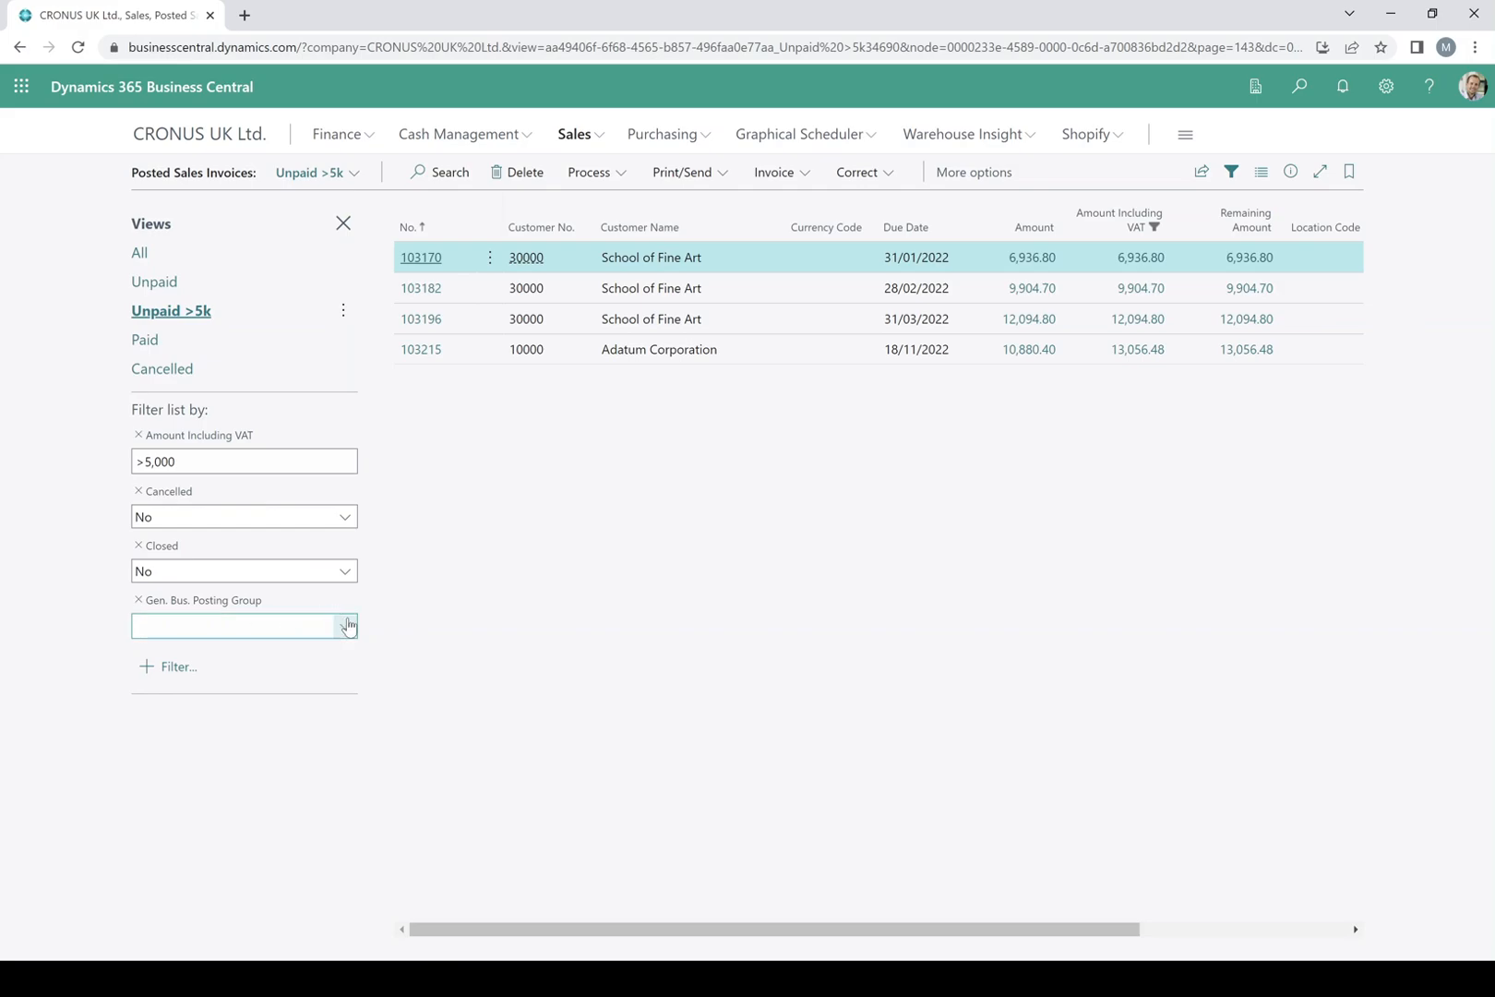
click(346, 627)
click(194, 757)
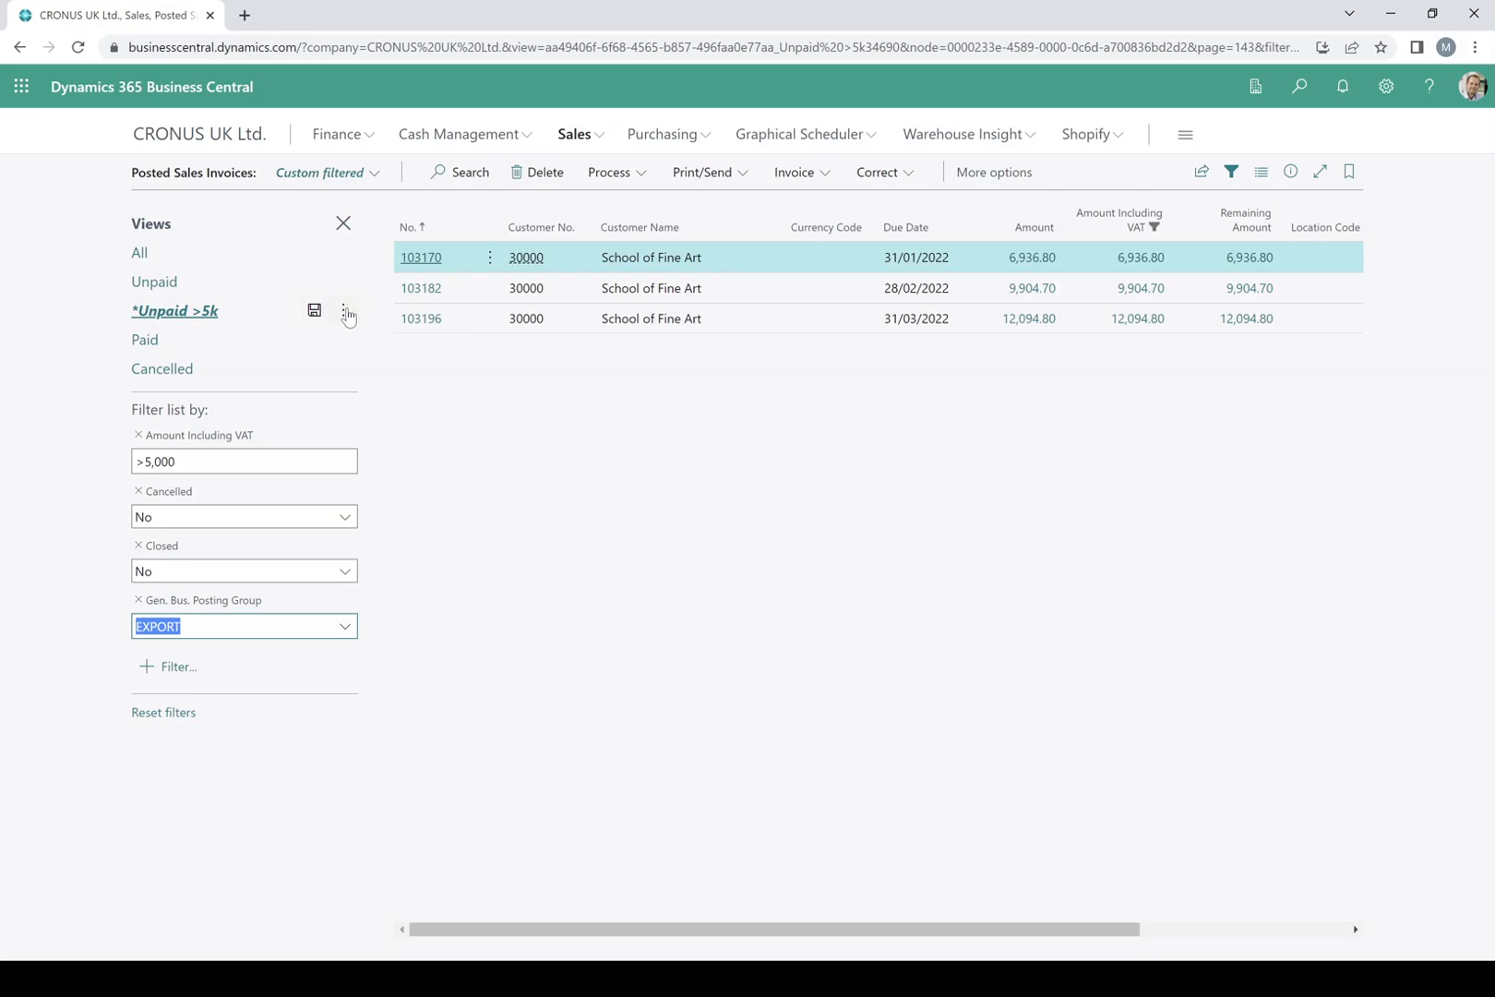
- Save the export-filtered list as a separate view named "Unpaid >5k EXPORT"
click(345, 312)
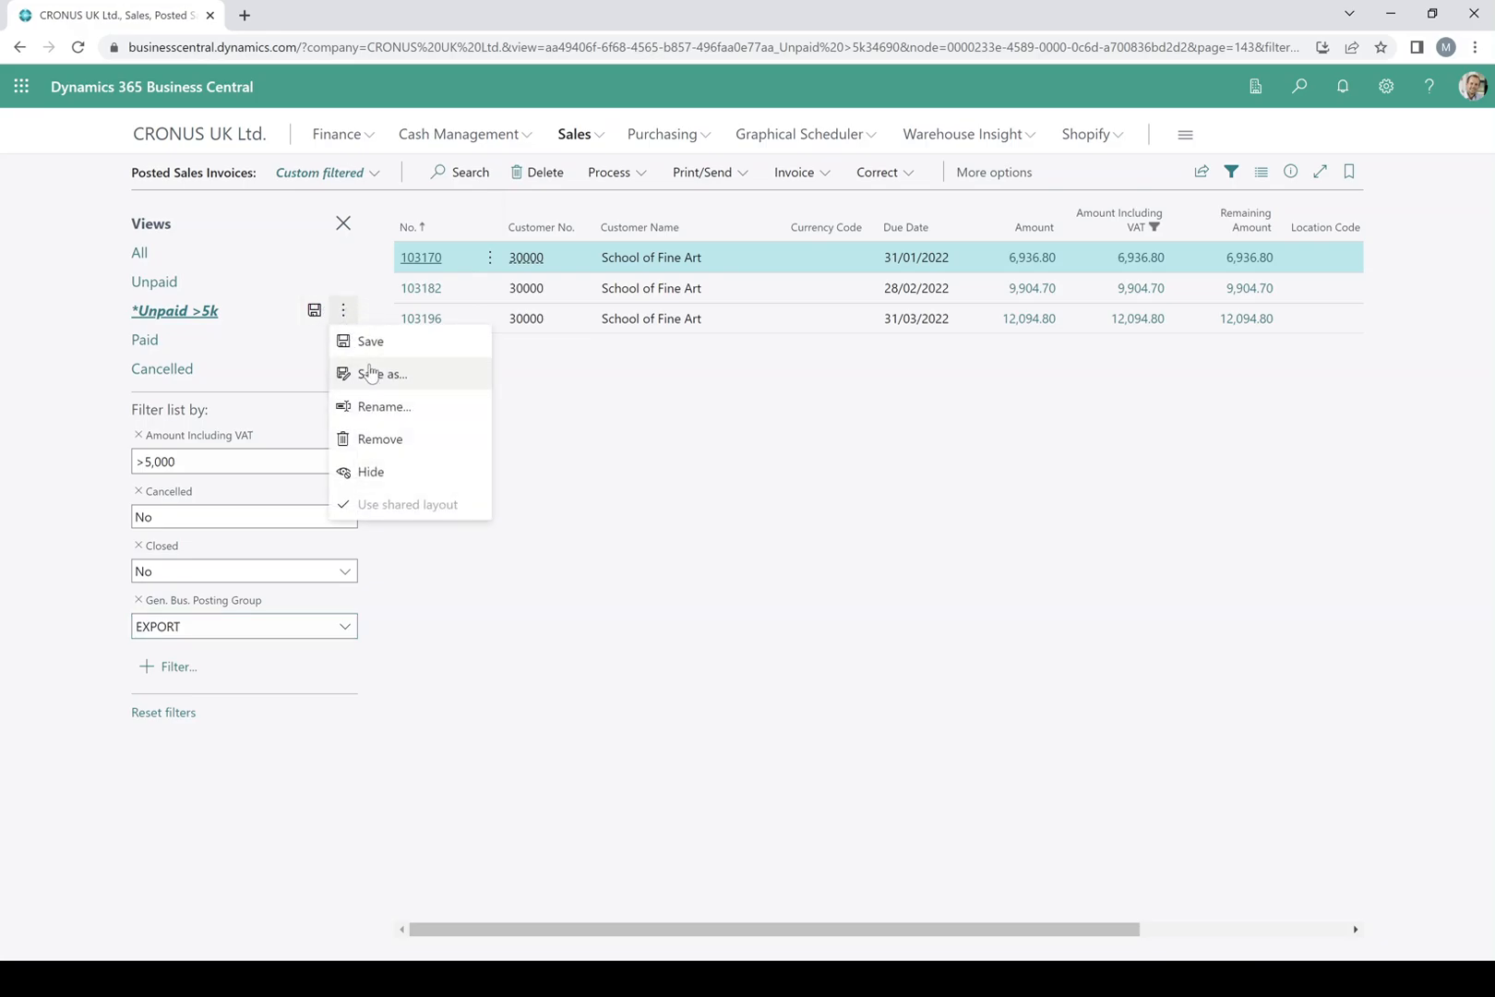
click(375, 378)
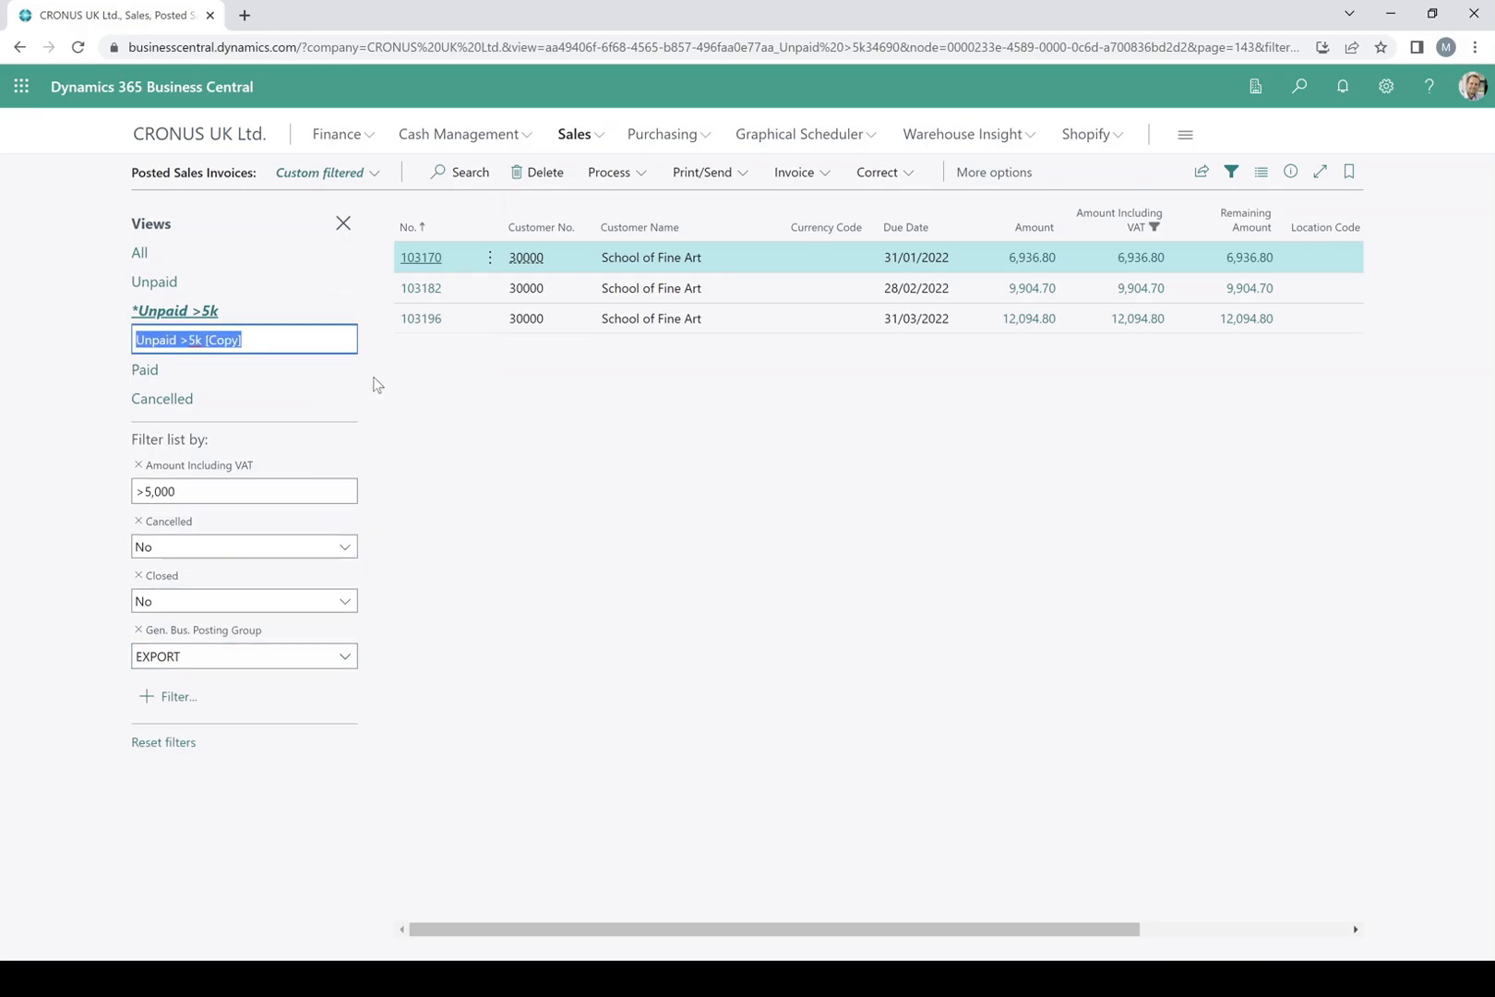
key(End)
key(shift+Left)
key(shift+Left)
key(shift+Left)
key(shift+Left)
key(shift+Left)
key(shift+Left)
text(E)
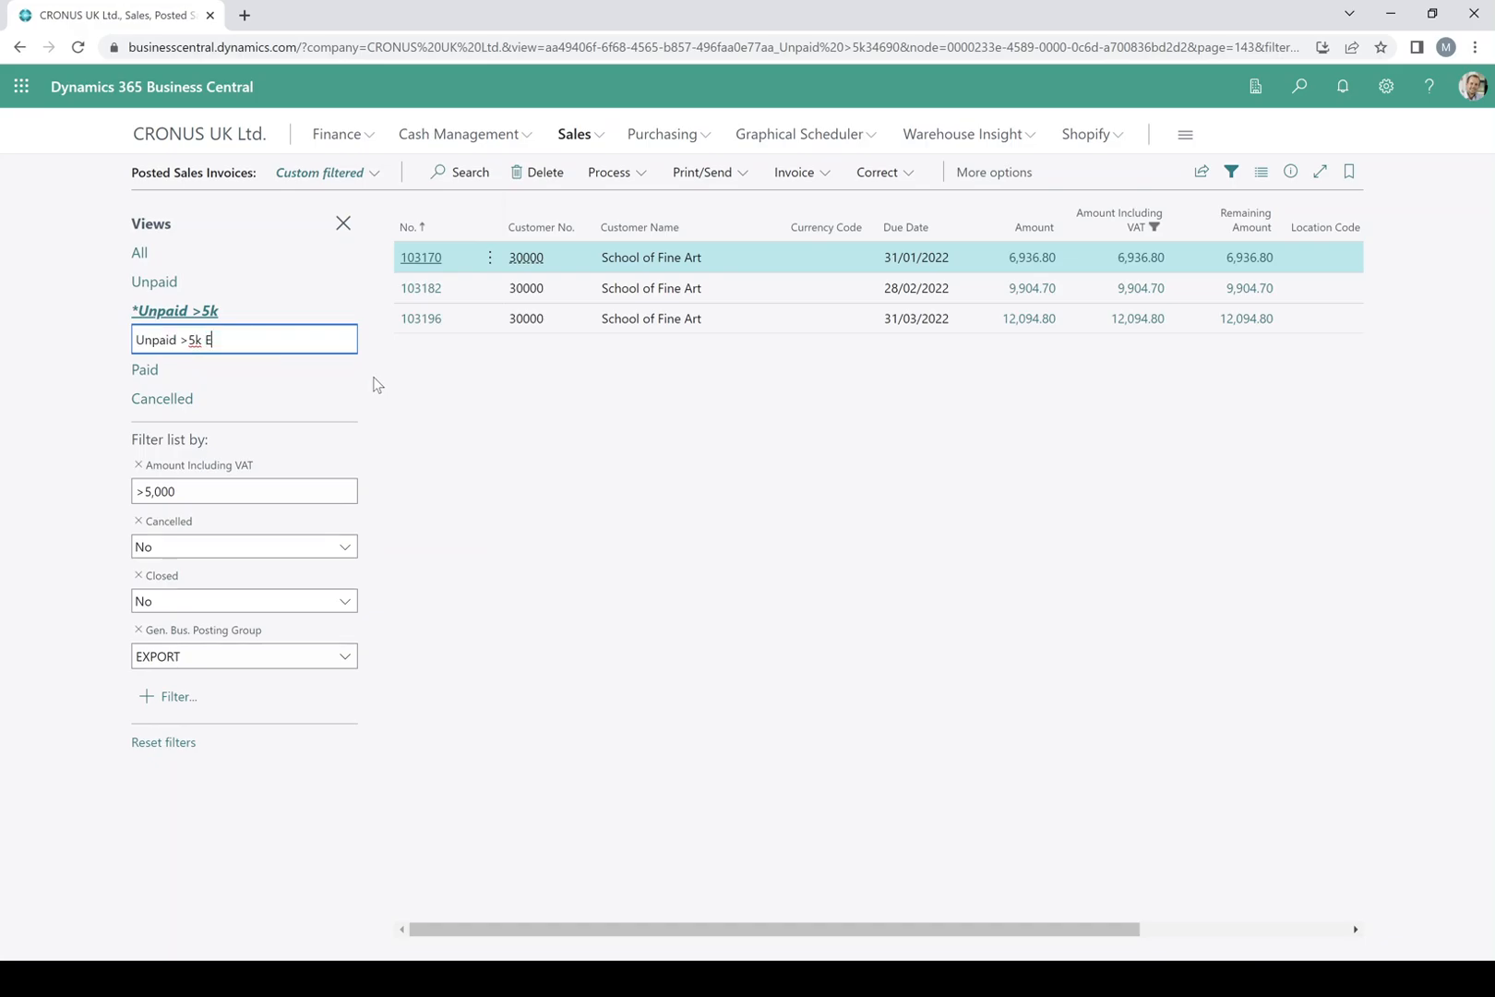
text(XPORT)
key(Return)
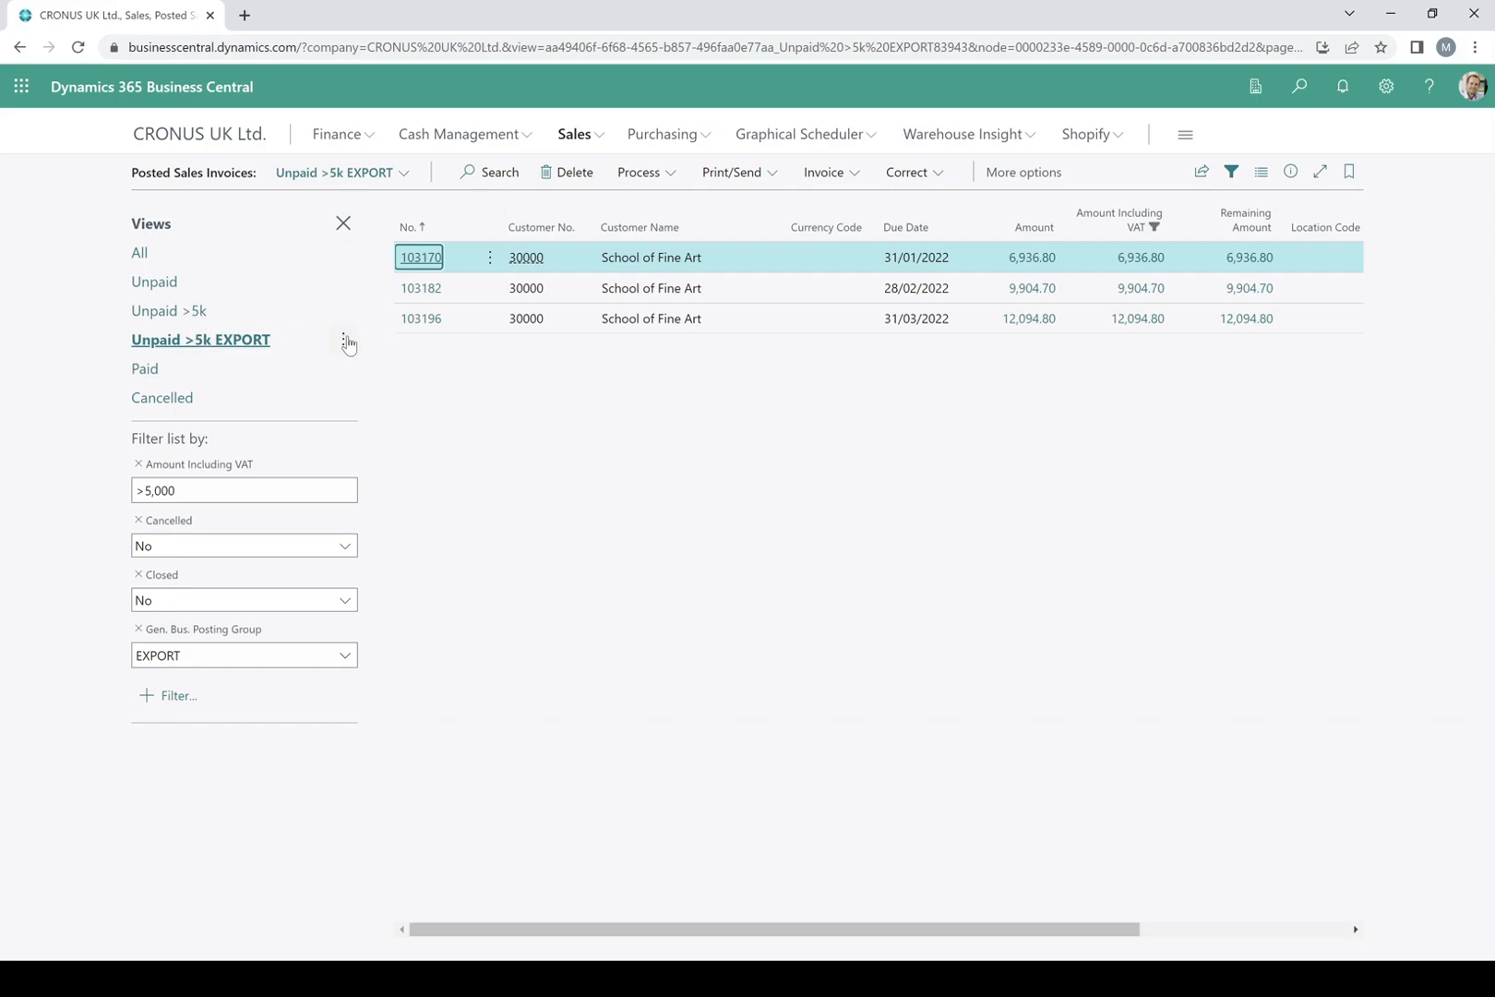
- Hide the Unpaid >5k EXPORT view and start personalising the Posted Sales Invoices page
click(345, 341)
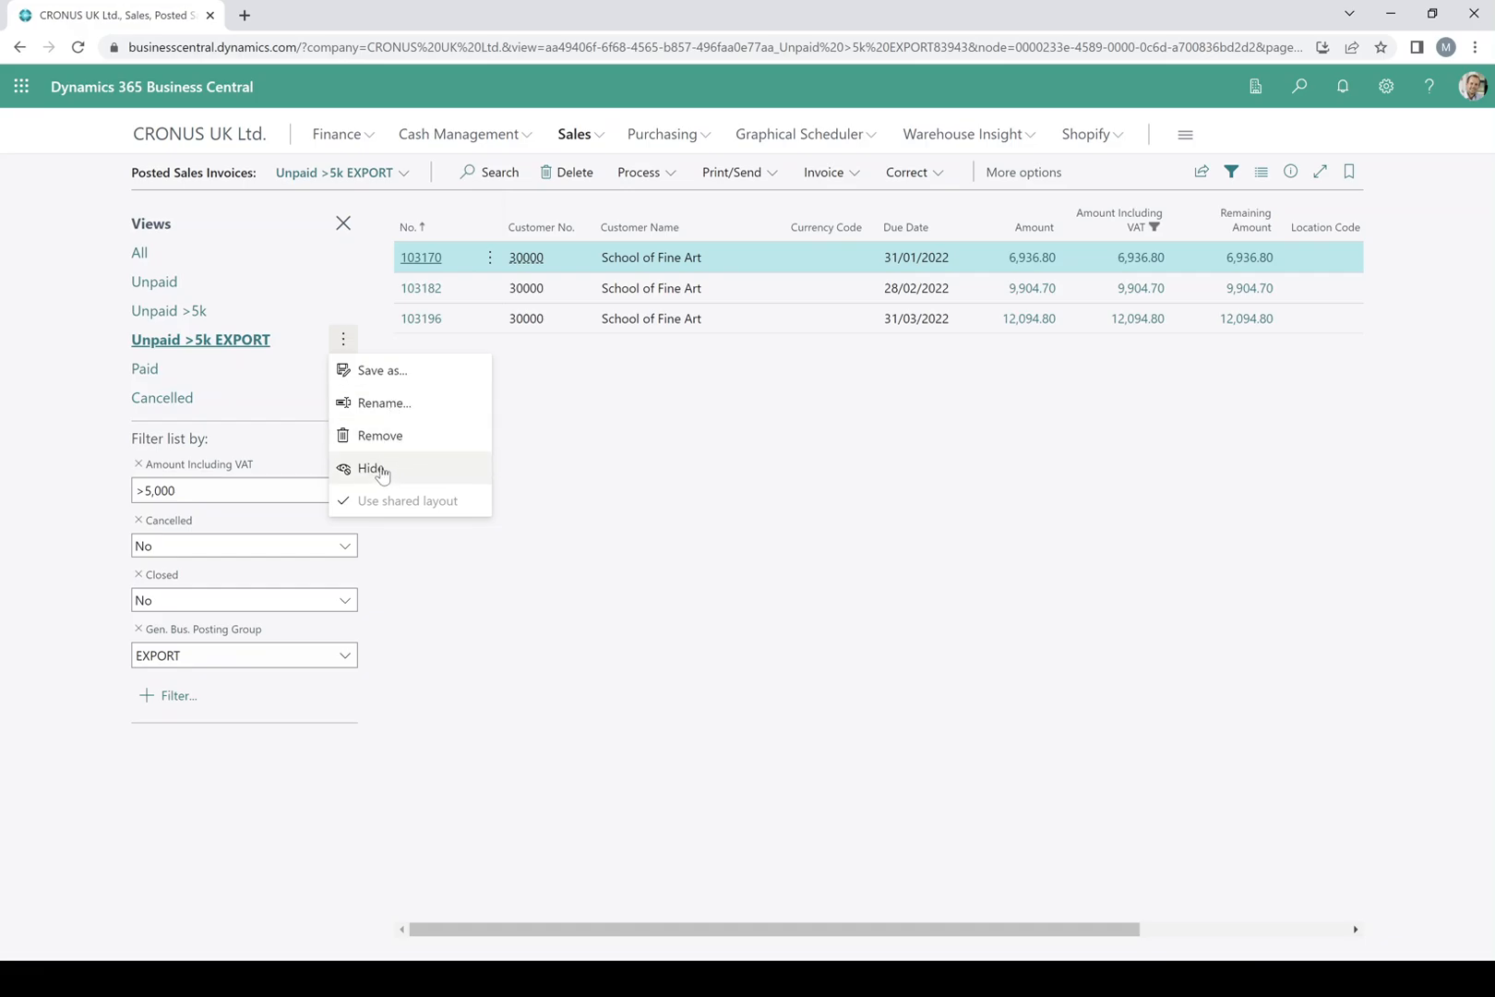
click(380, 471)
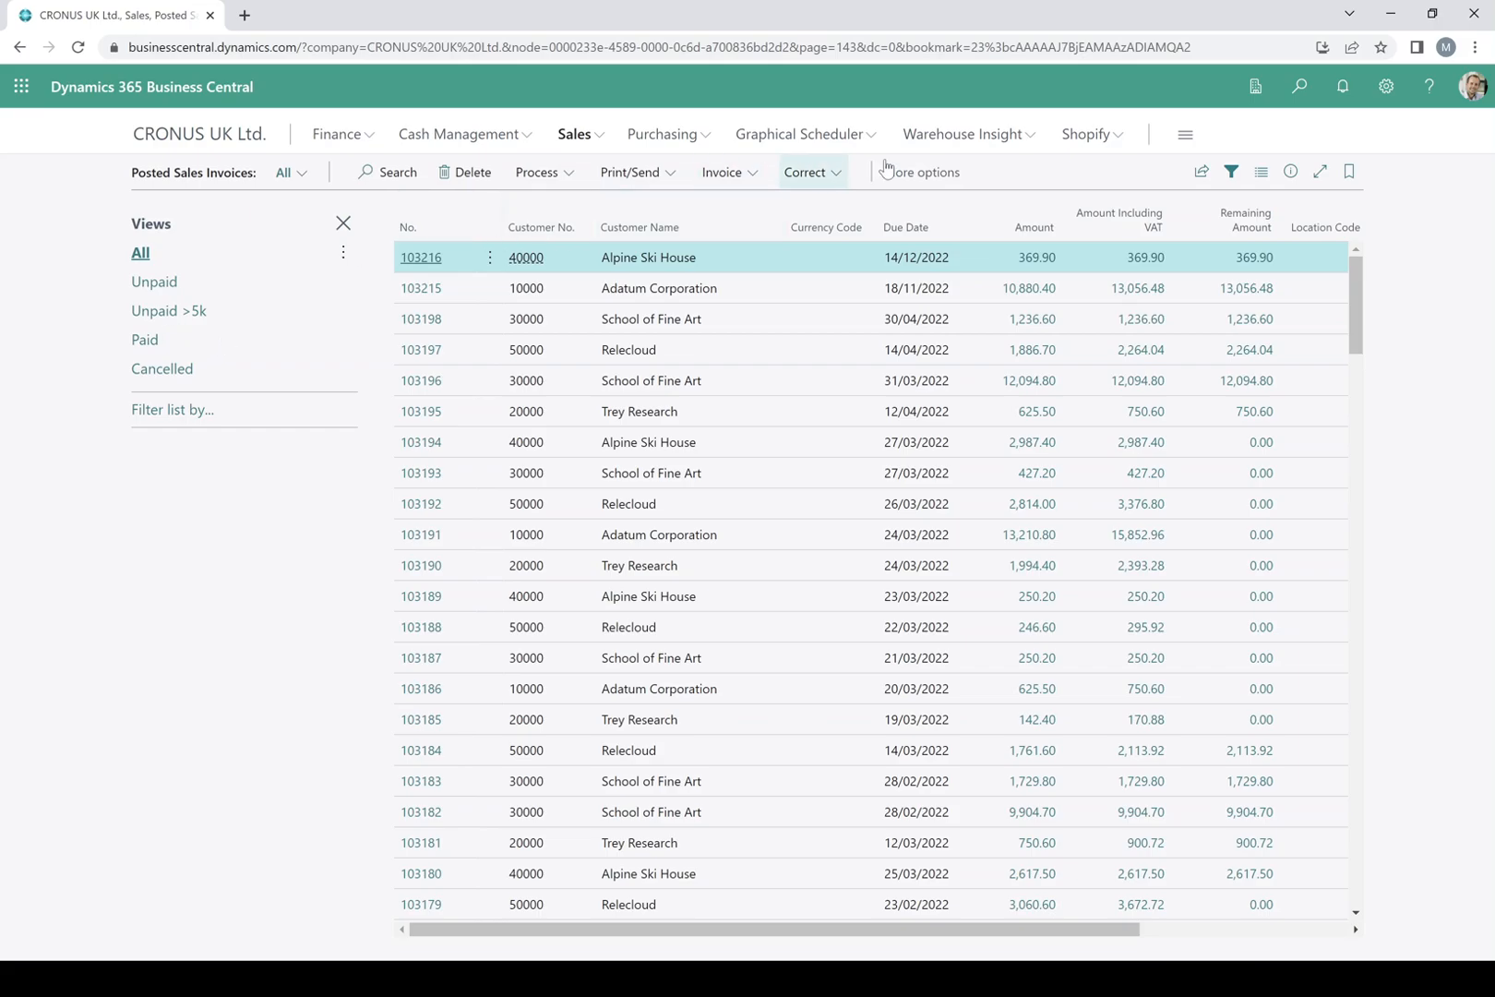
click(1388, 87)
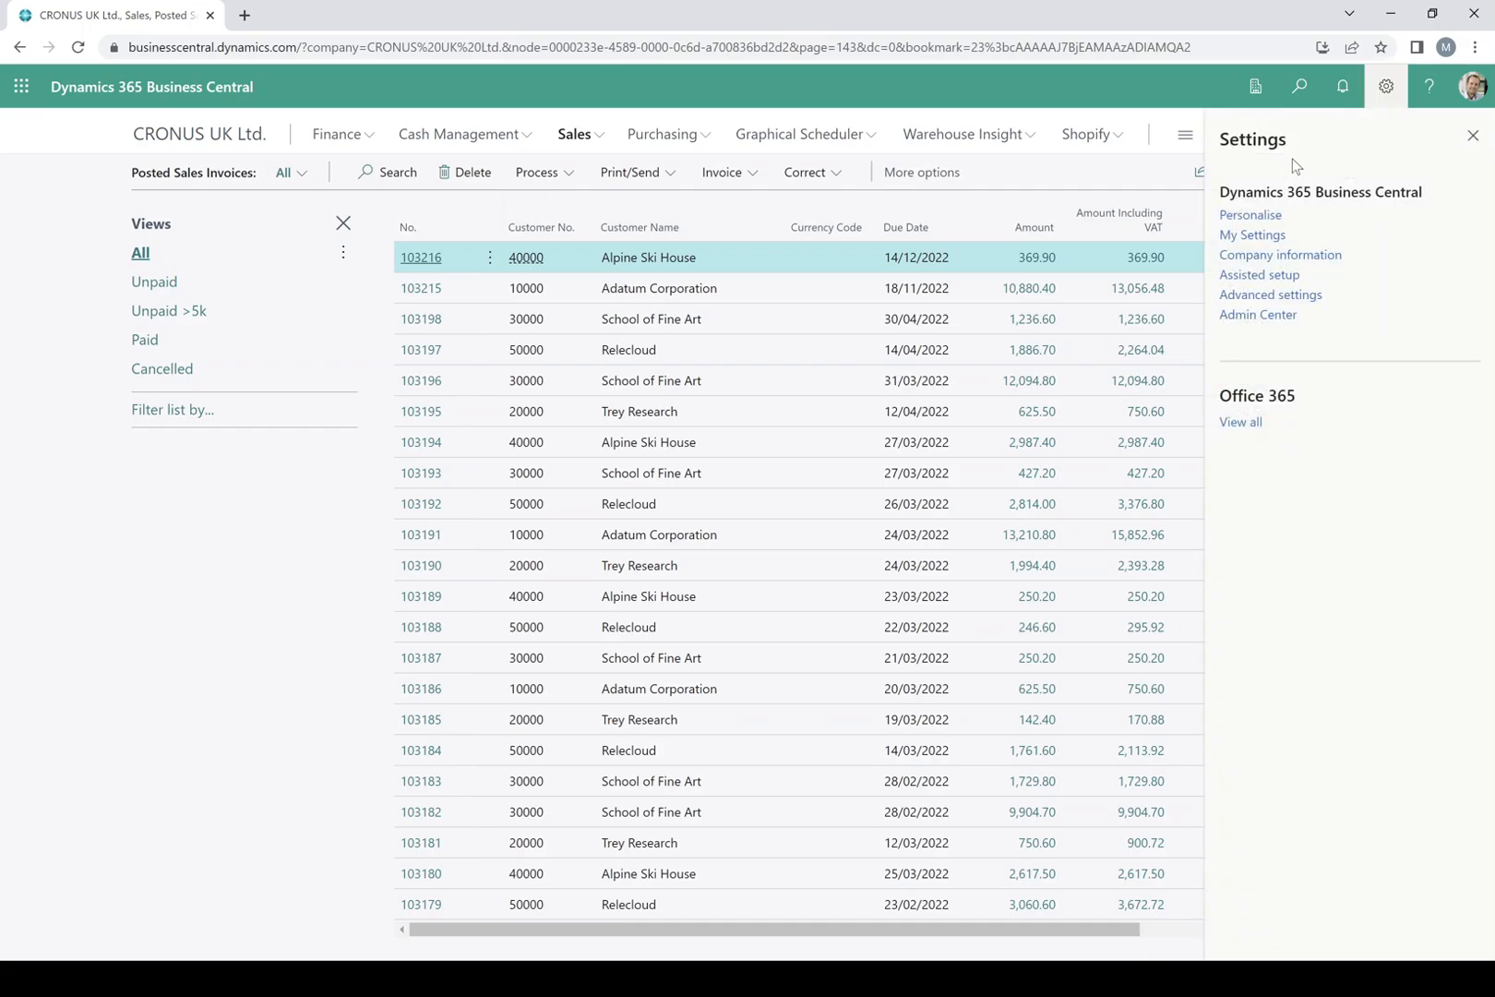
click(1248, 219)
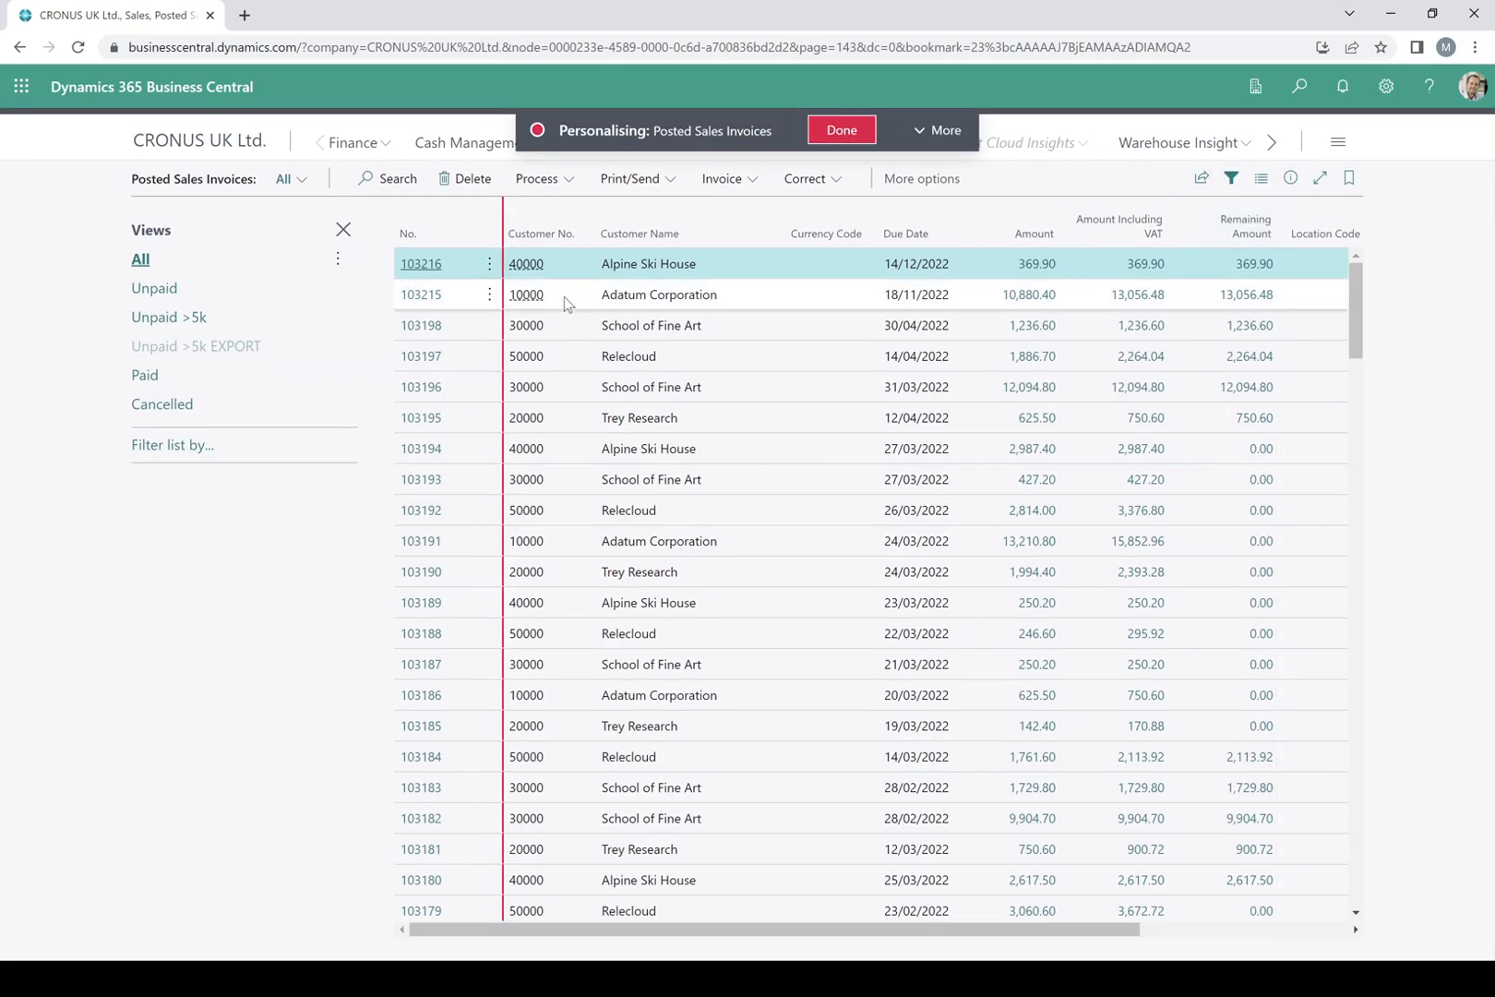
- Set the hidden Unpaid >5k EXPORT view to show and move it directly below All in the views list
mouse_move(232, 346)
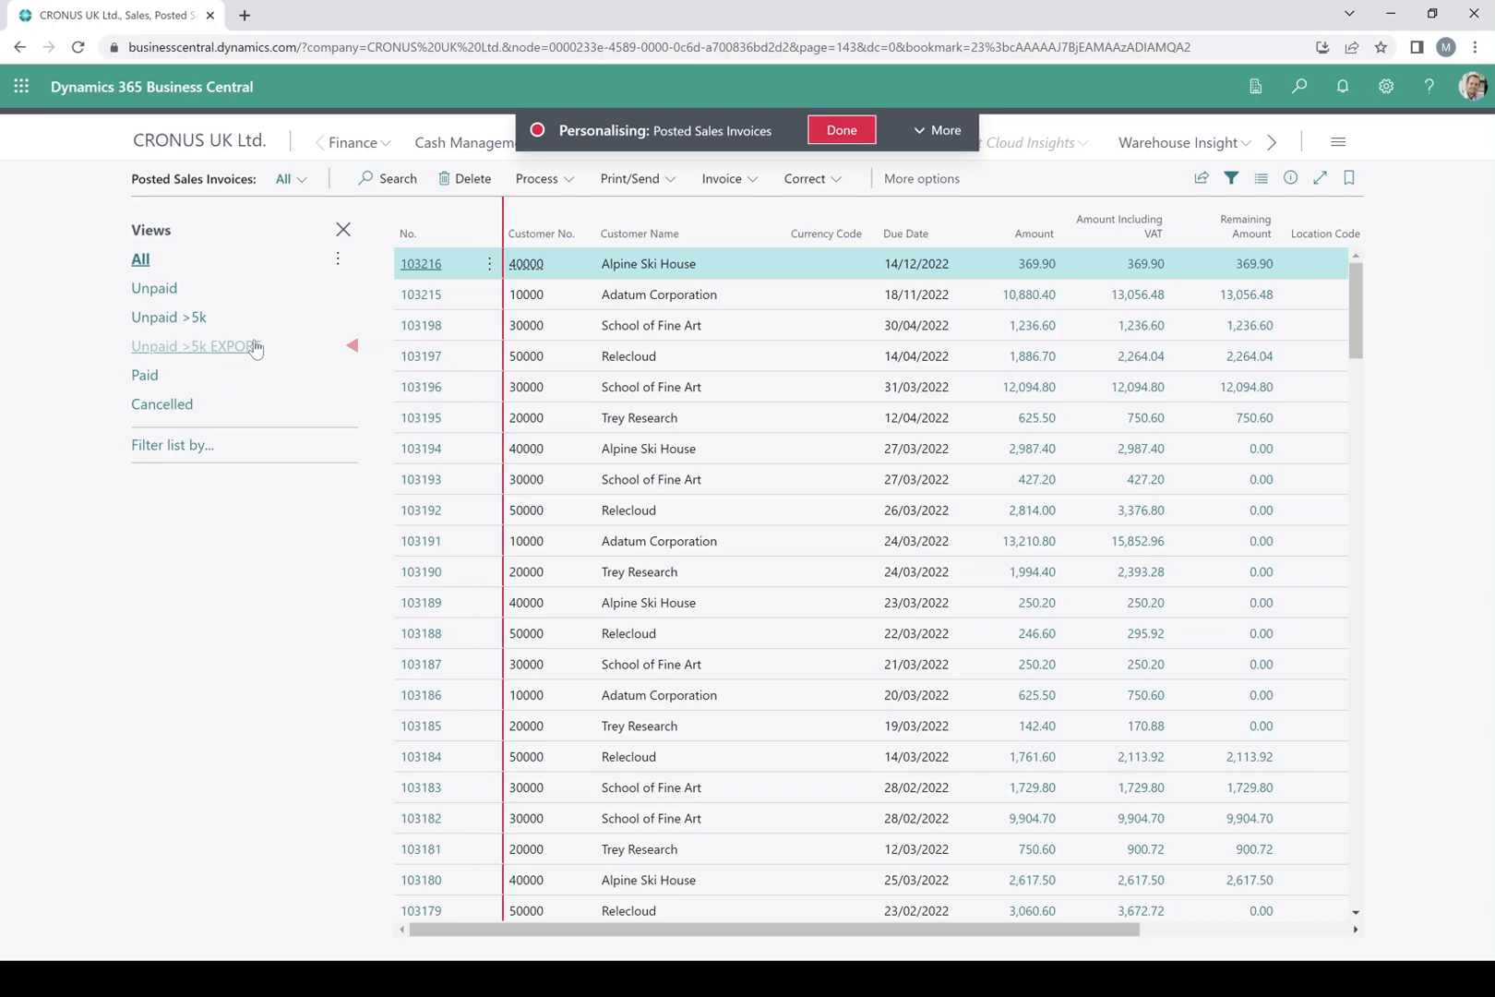
click(355, 351)
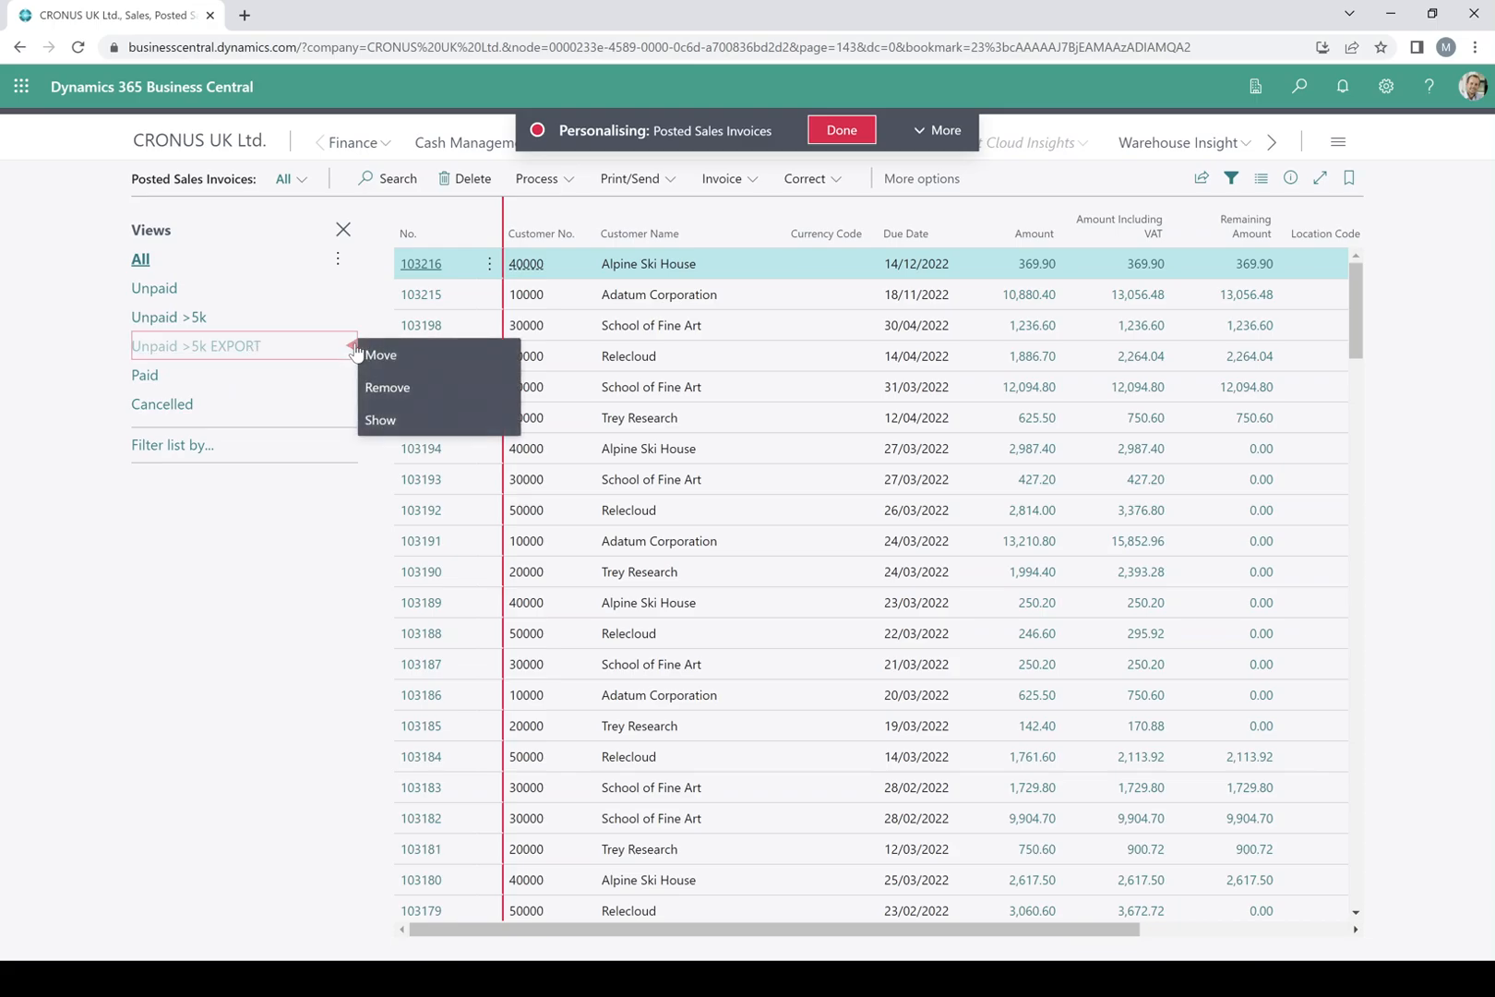
click(388, 419)
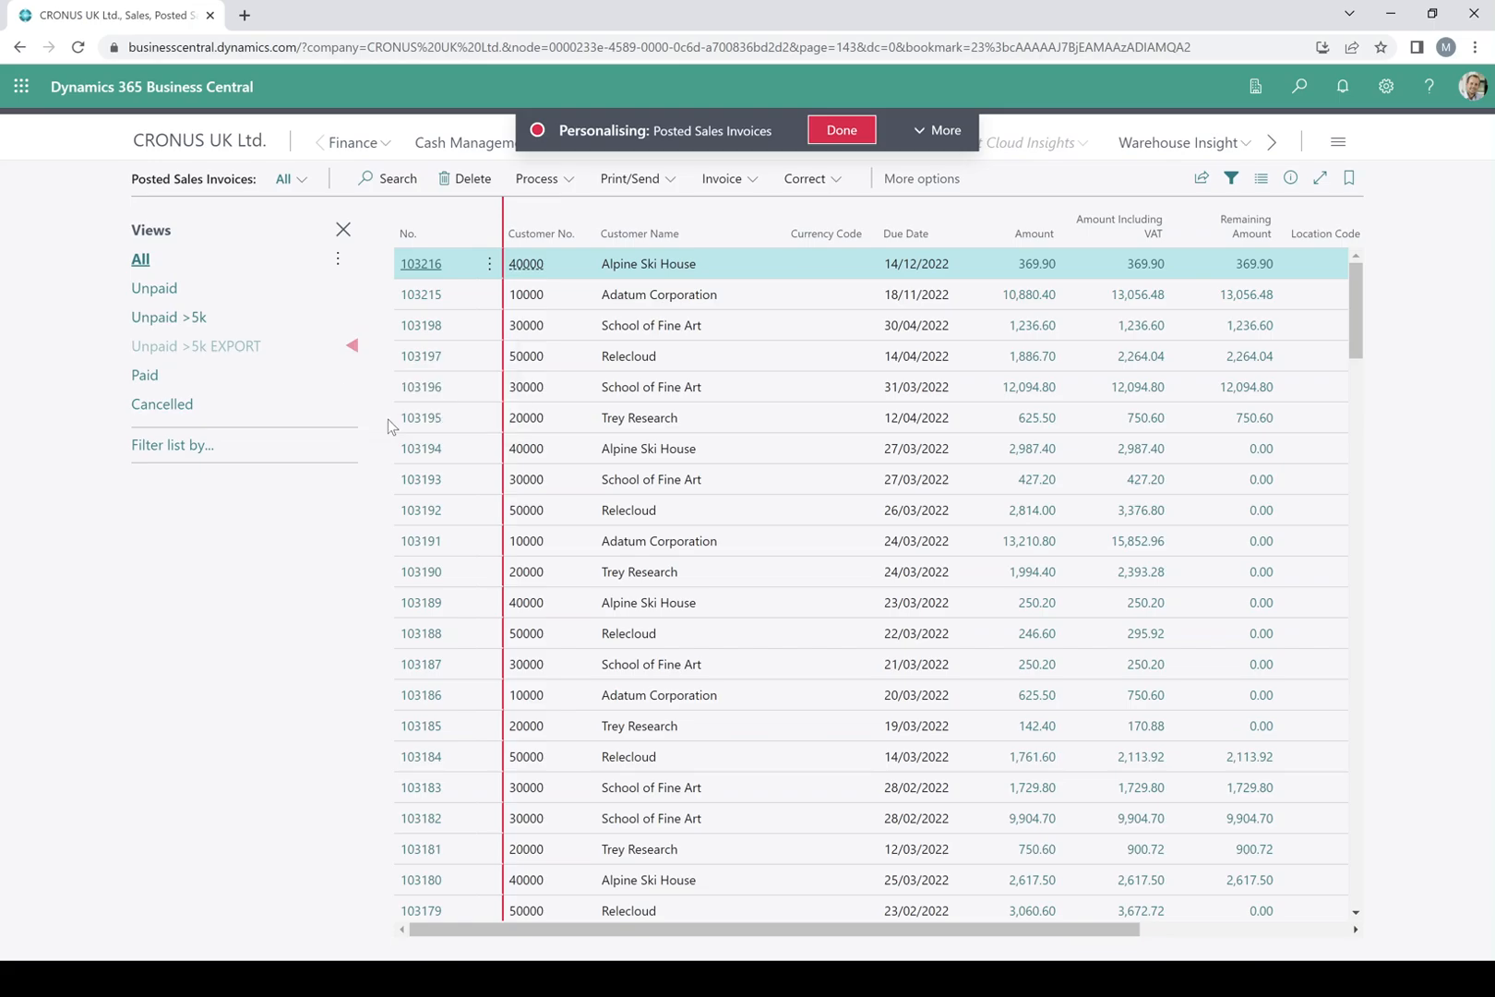
mouse_move(291, 321)
drag(353, 351, 353, 288)
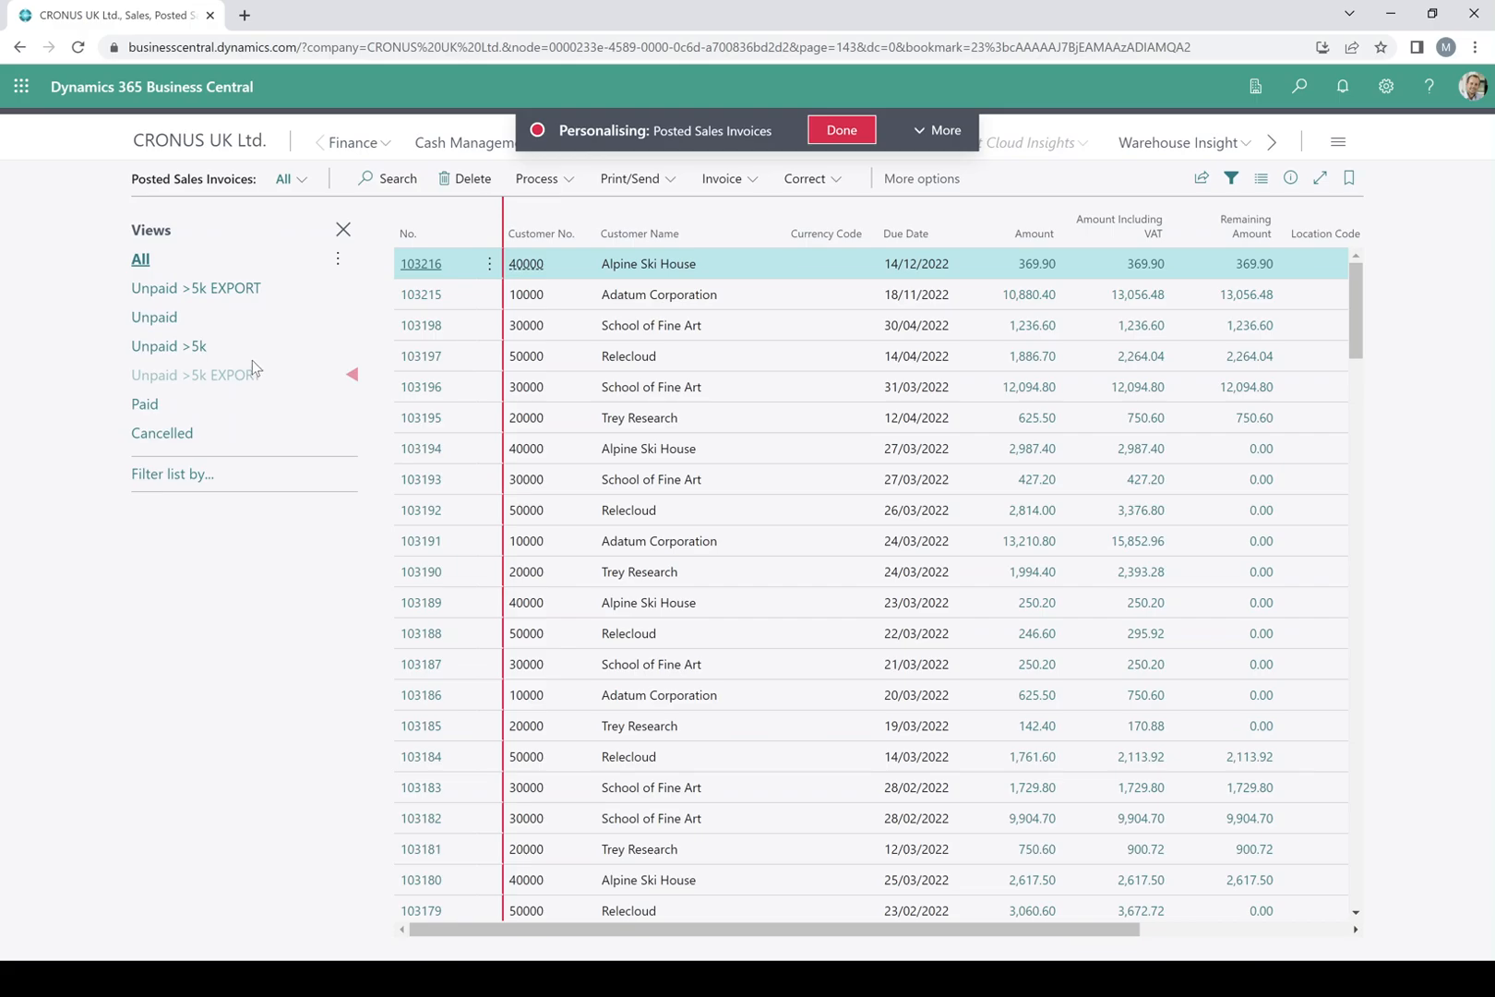
- Finish personalising the Posted Sales Invoices page and reload it to refresh the views list
click(841, 130)
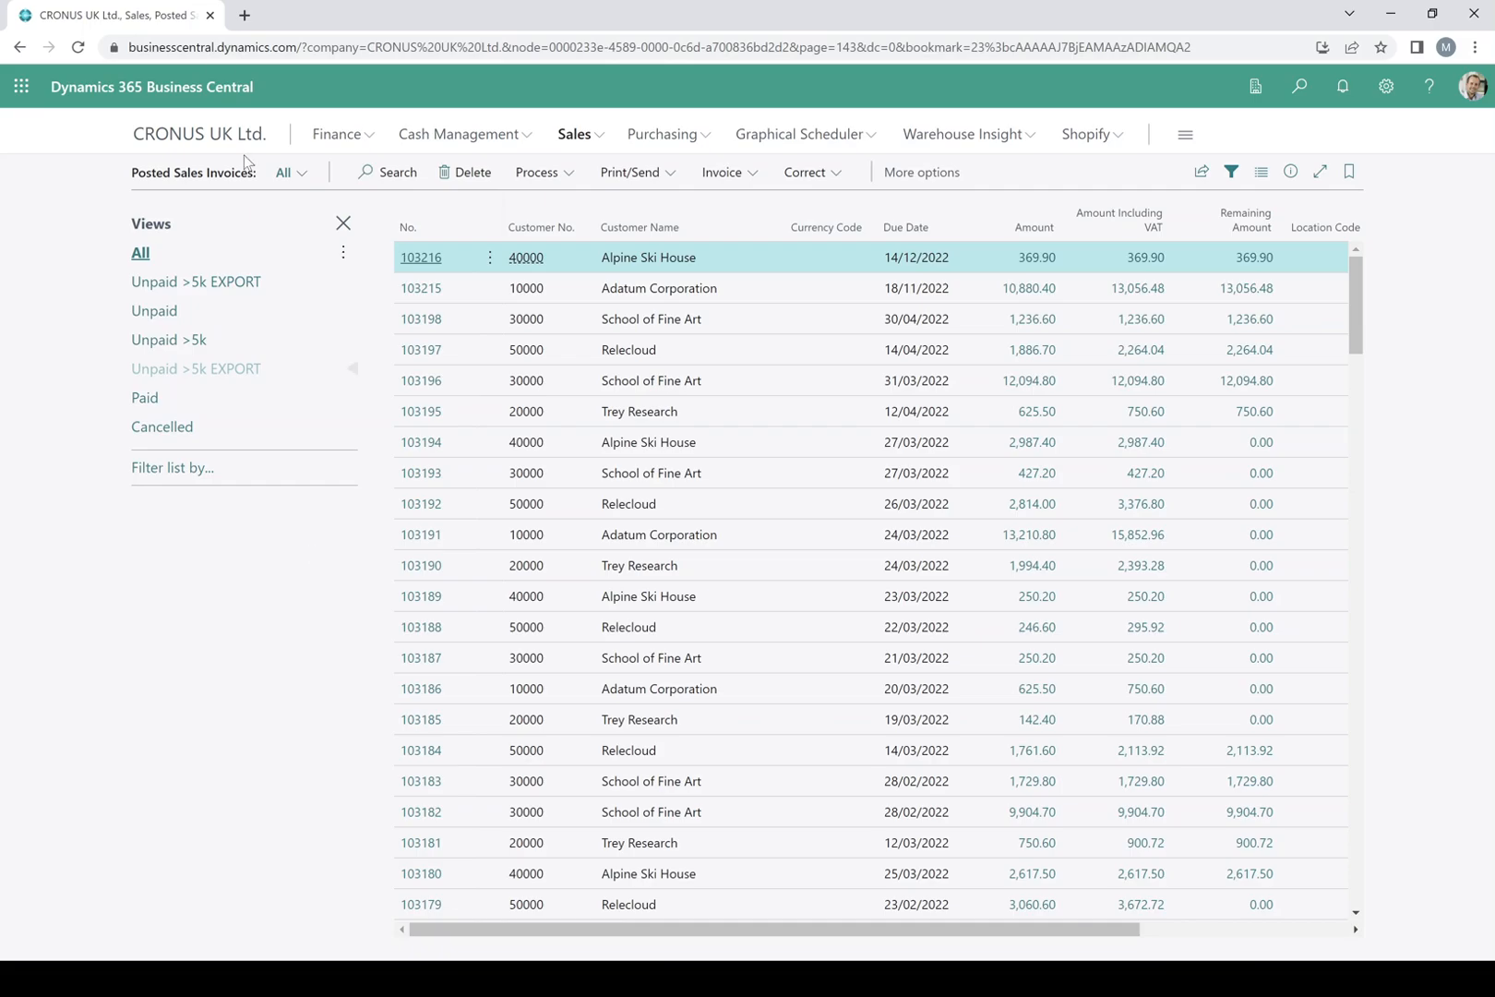
click(77, 46)
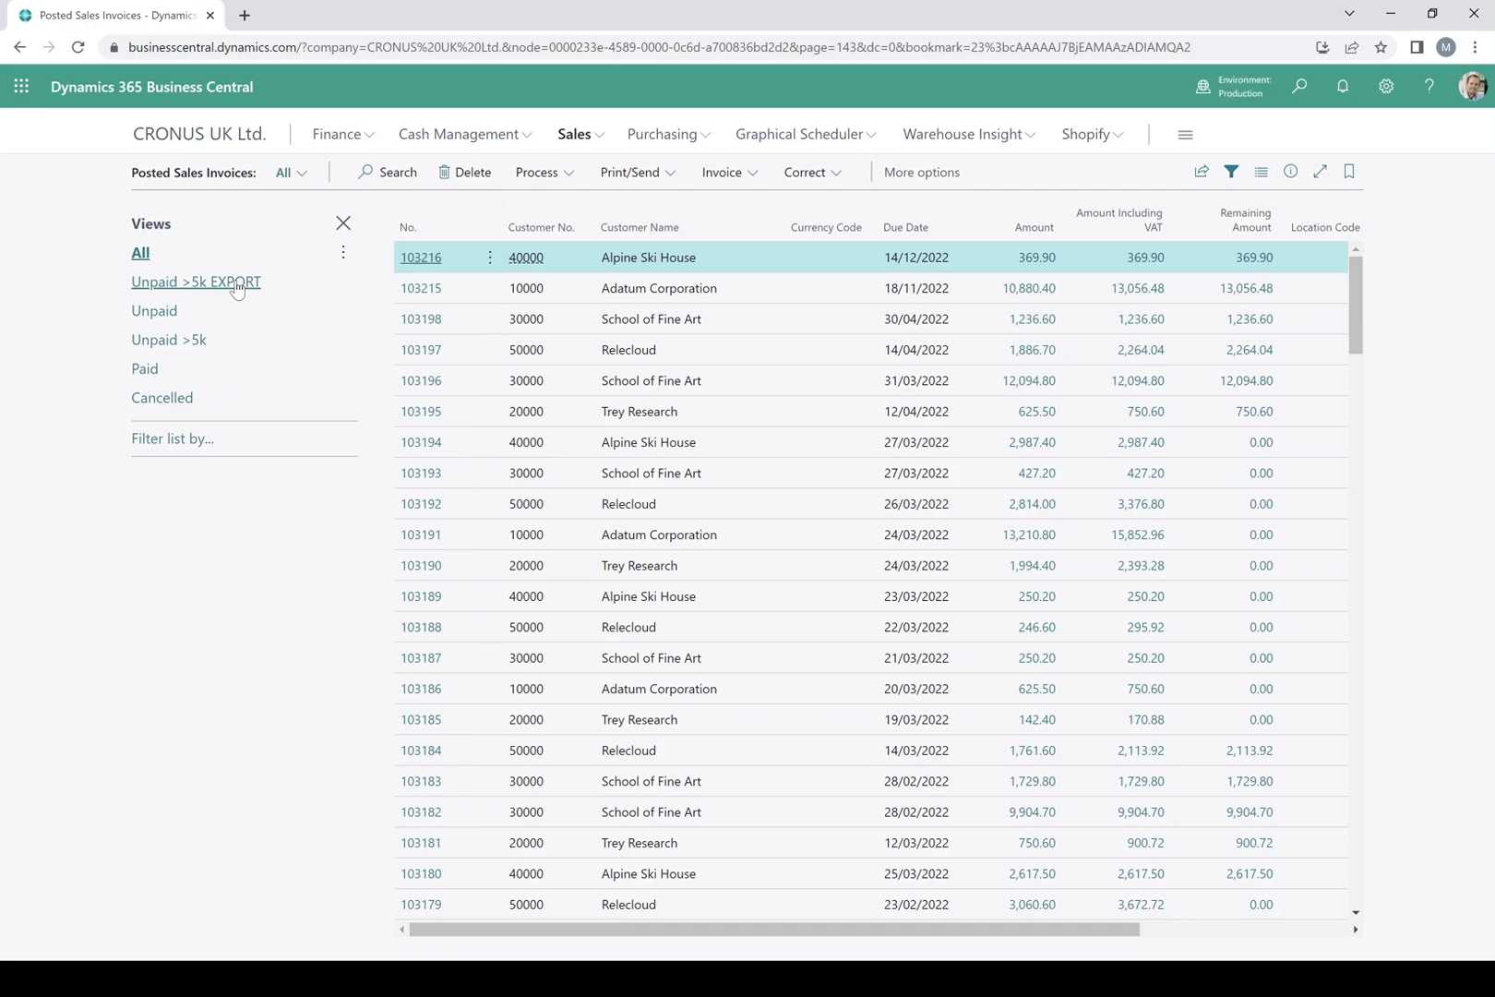
- Rename the Unpaid >5k EXPORT view as "DNU Unpaid >5k EXPORT" and hide it from the views list
click(242, 283)
click(344, 281)
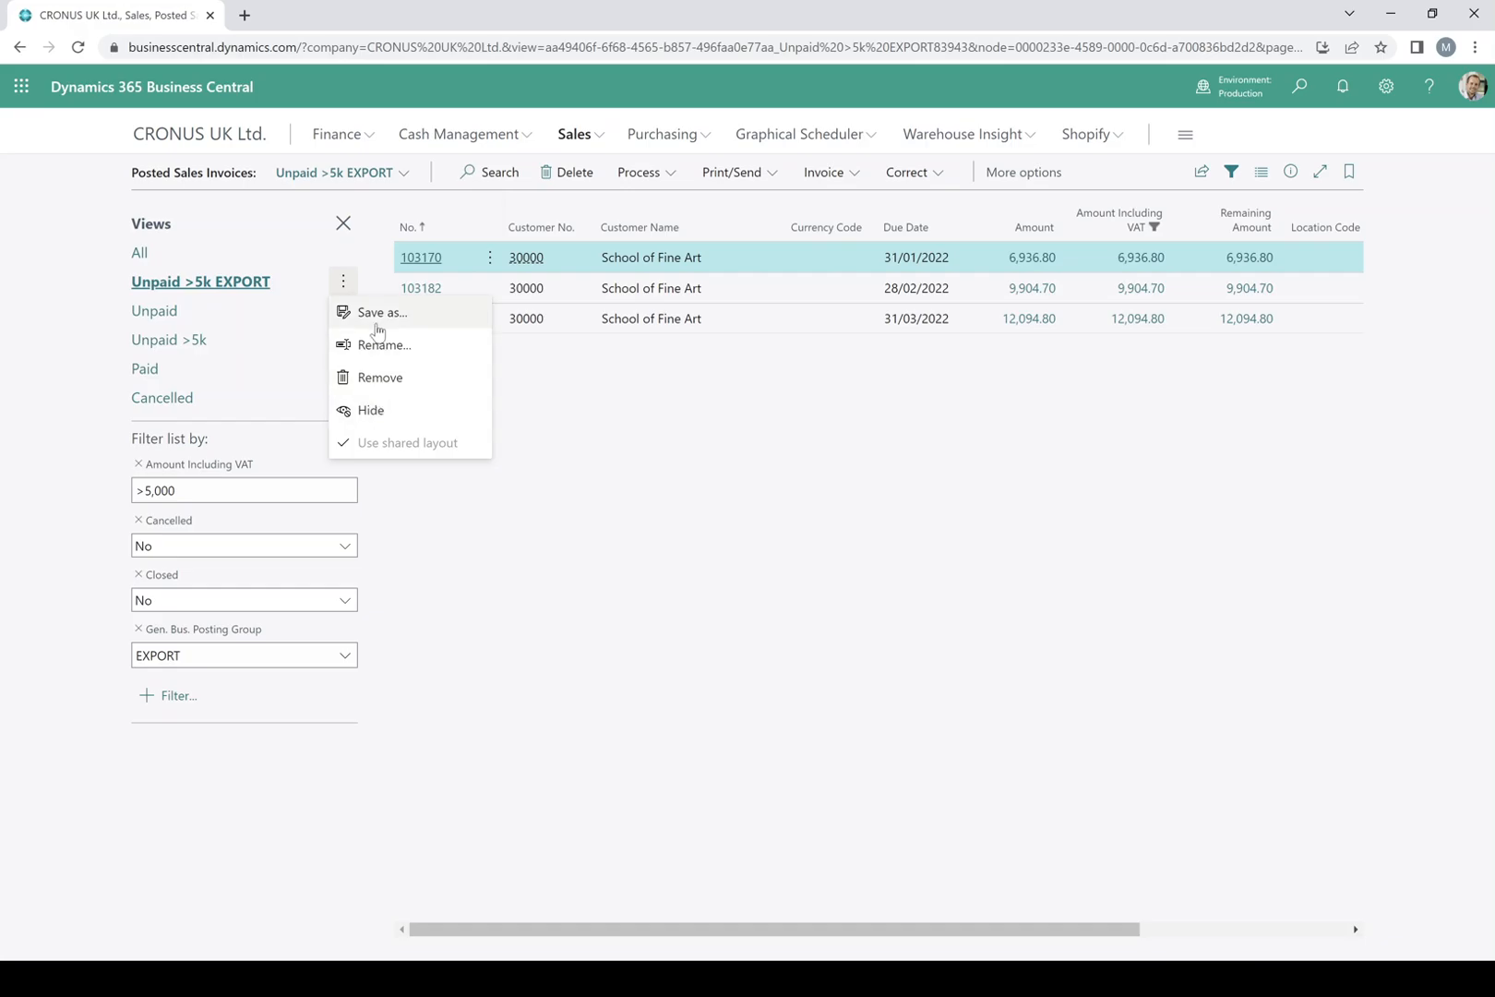
click(376, 344)
key(Home)
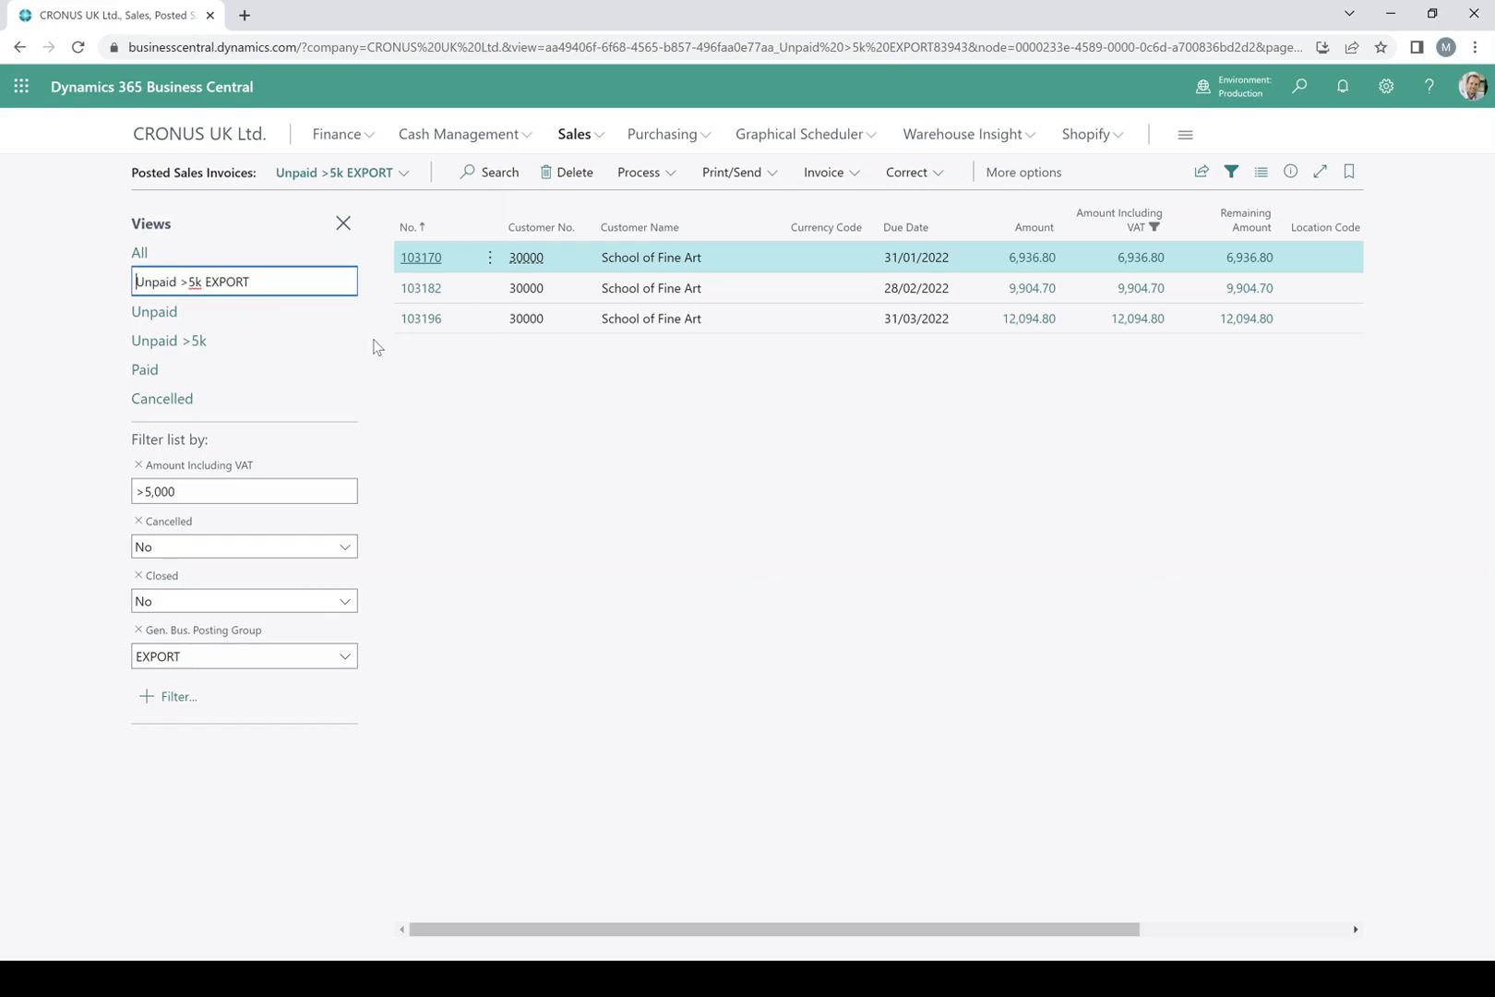
text(DNU)
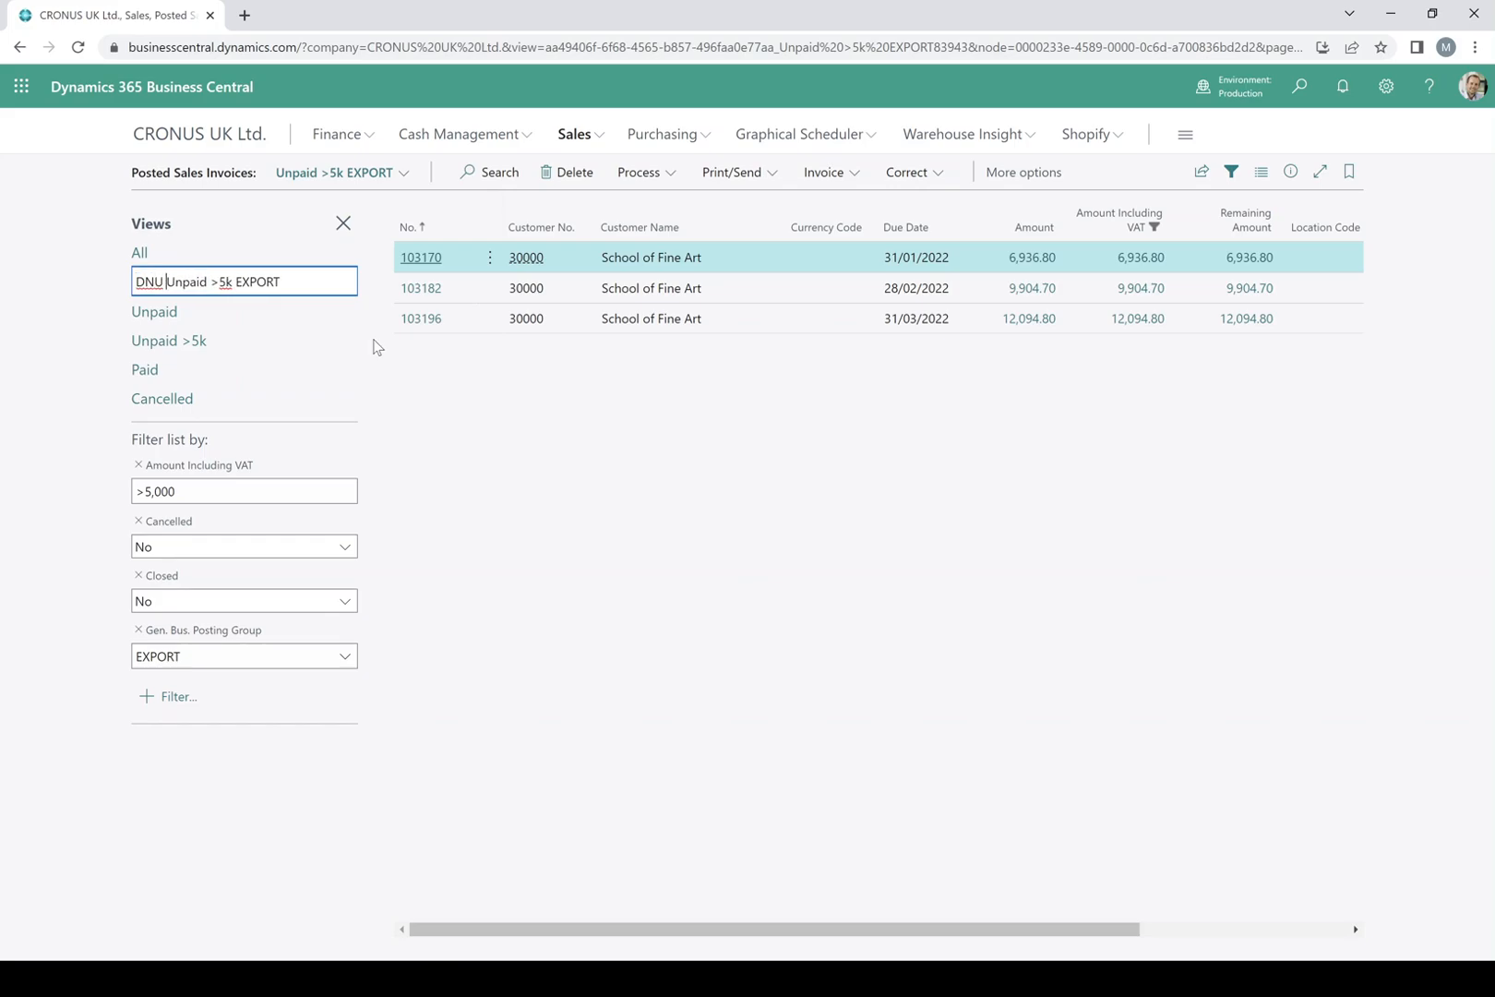
key(Return)
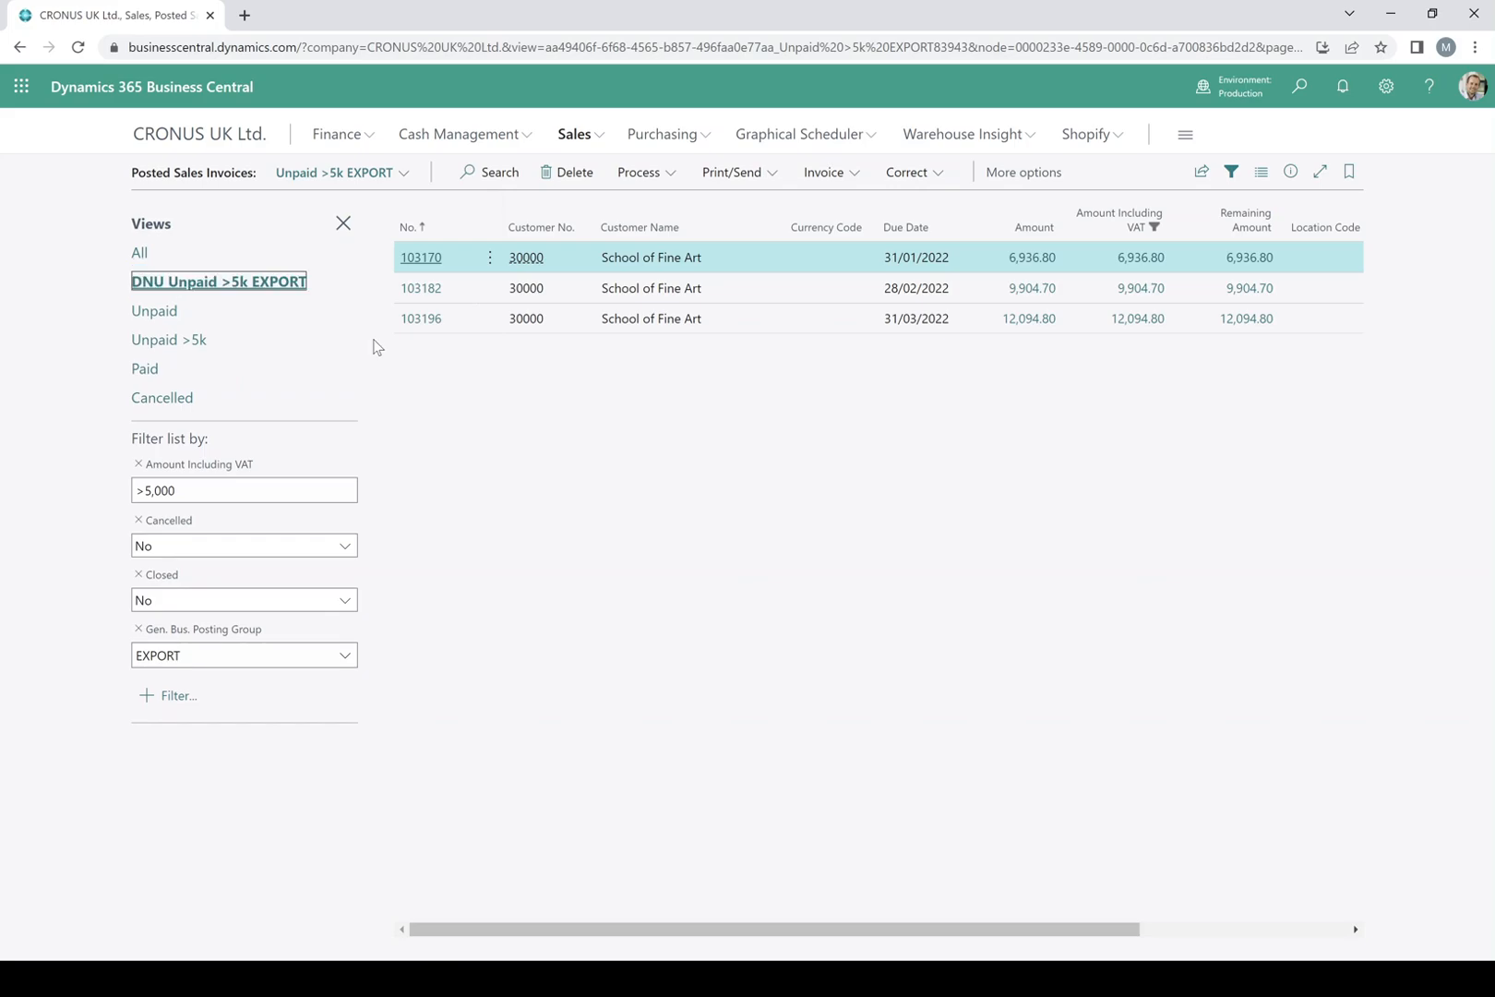
click(344, 283)
click(362, 412)
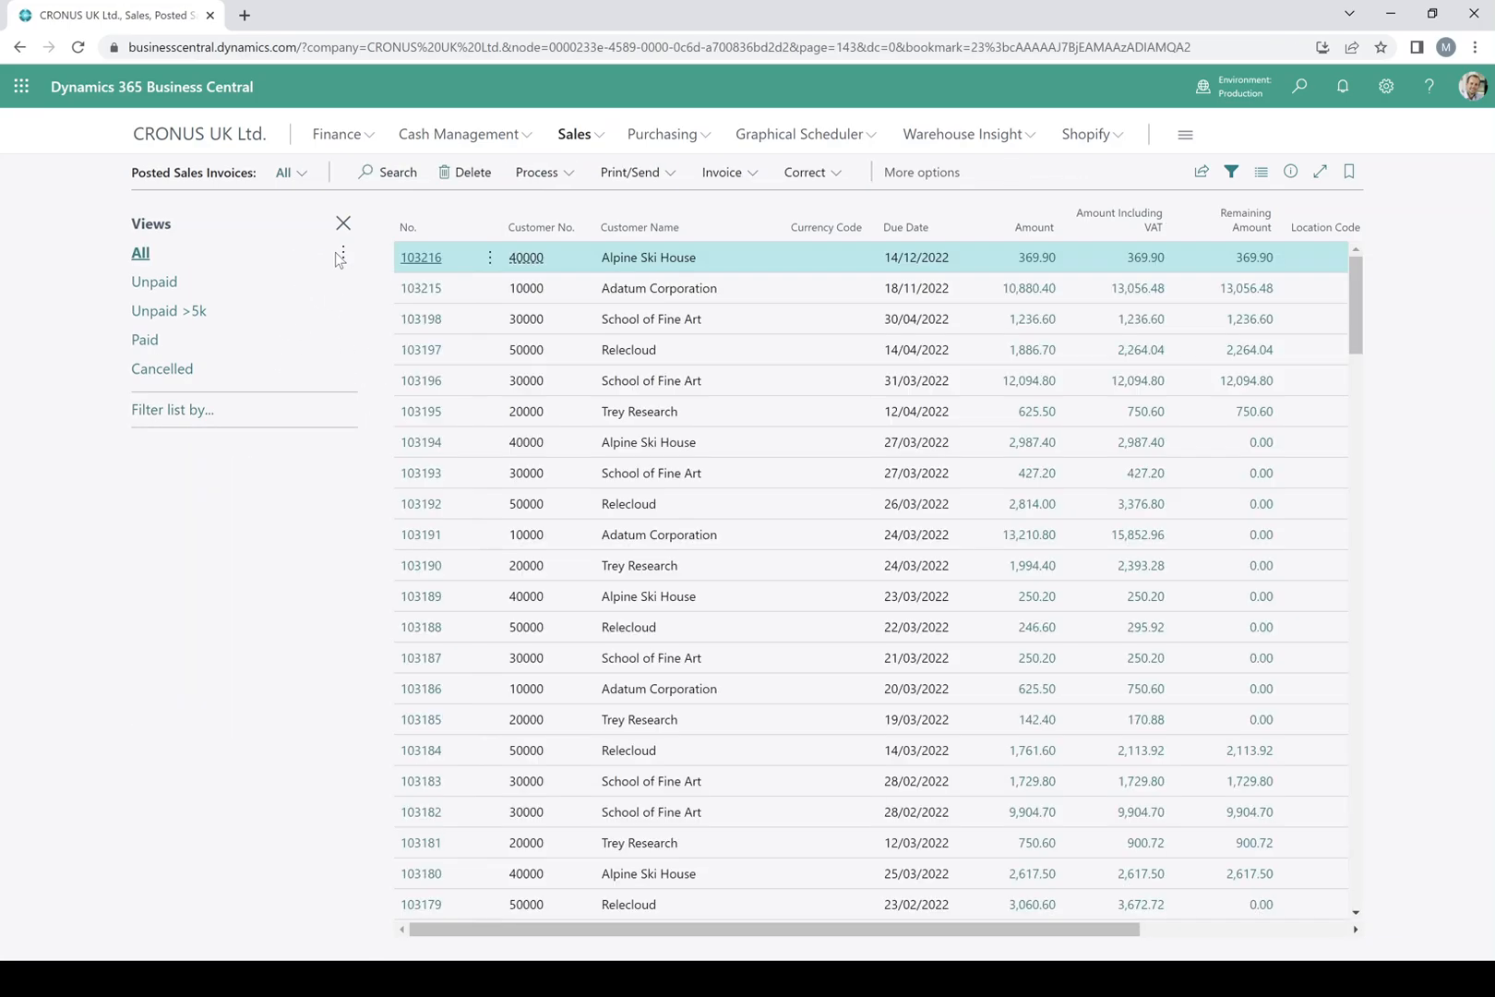